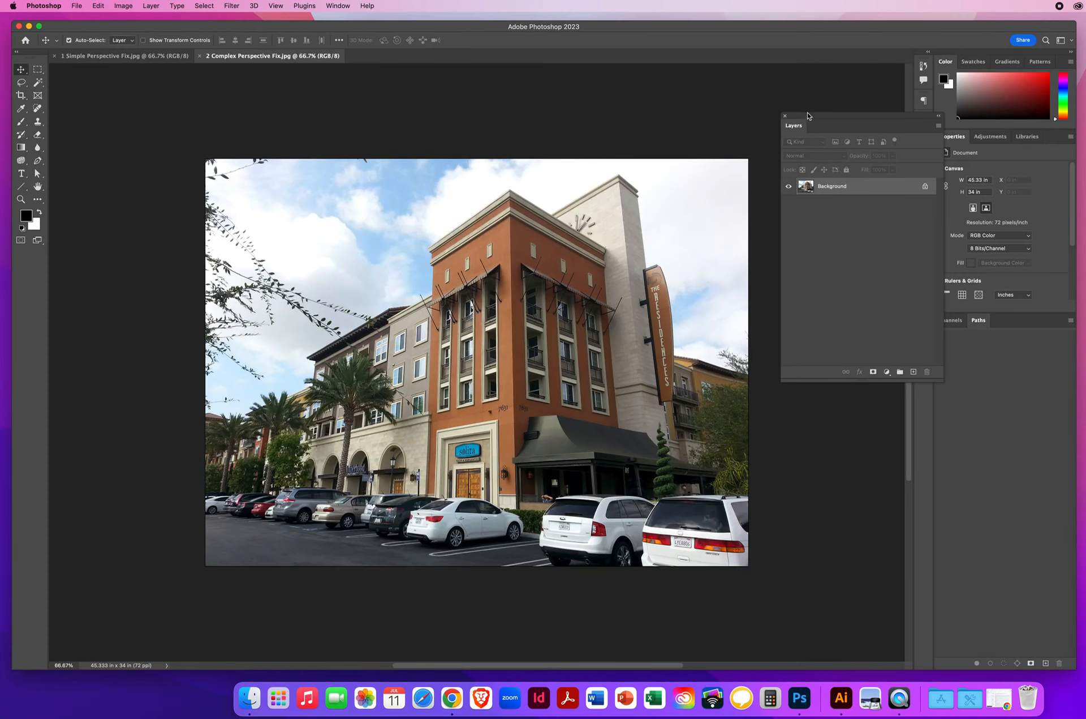
Start a Perspective Warp on the 1 Simple Perspective Fix photo and lay out two adjoining planes meeting at the building's front corner
left_click_drag(802, 115, 815, 119)
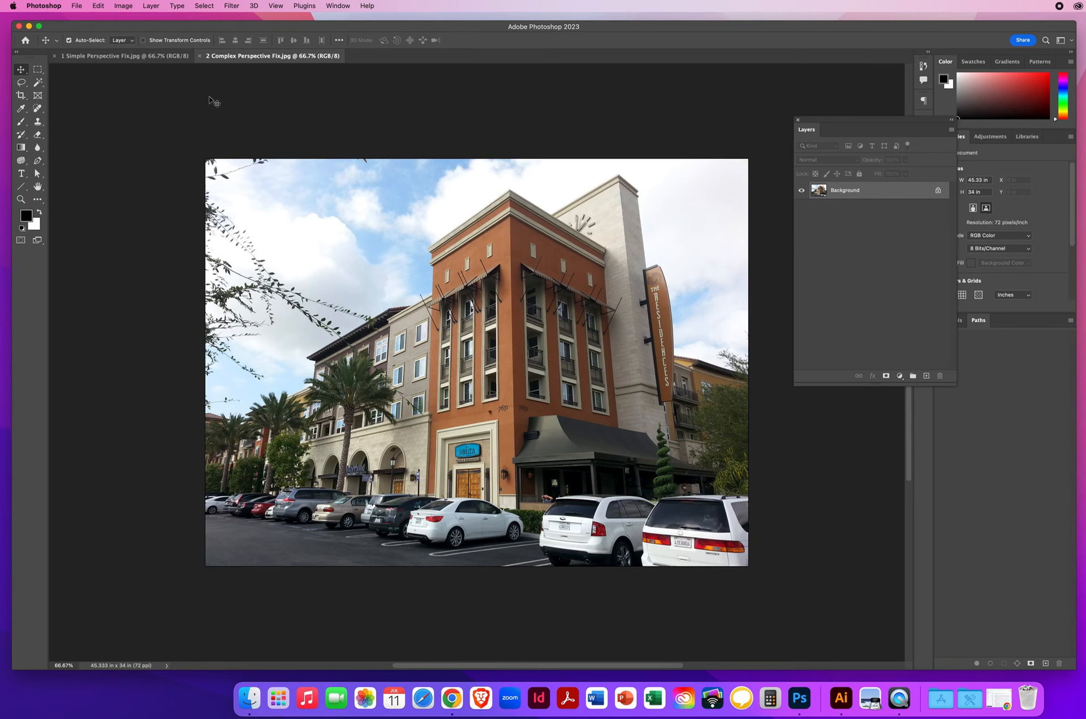
left_click(142, 56)
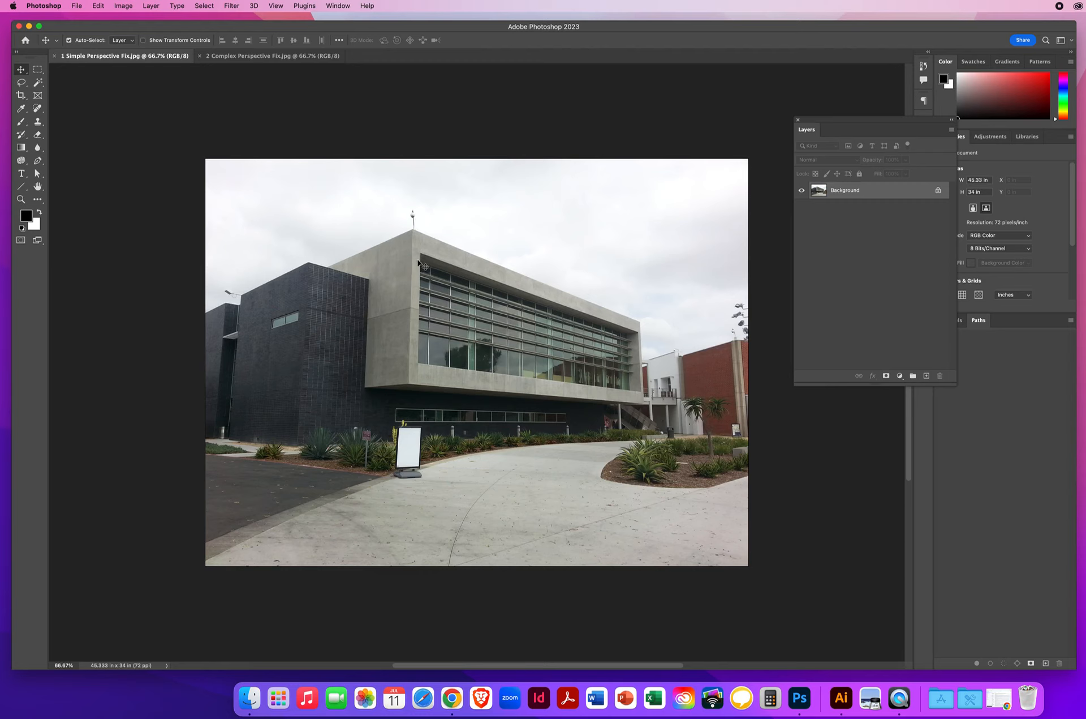
left_click(98, 6)
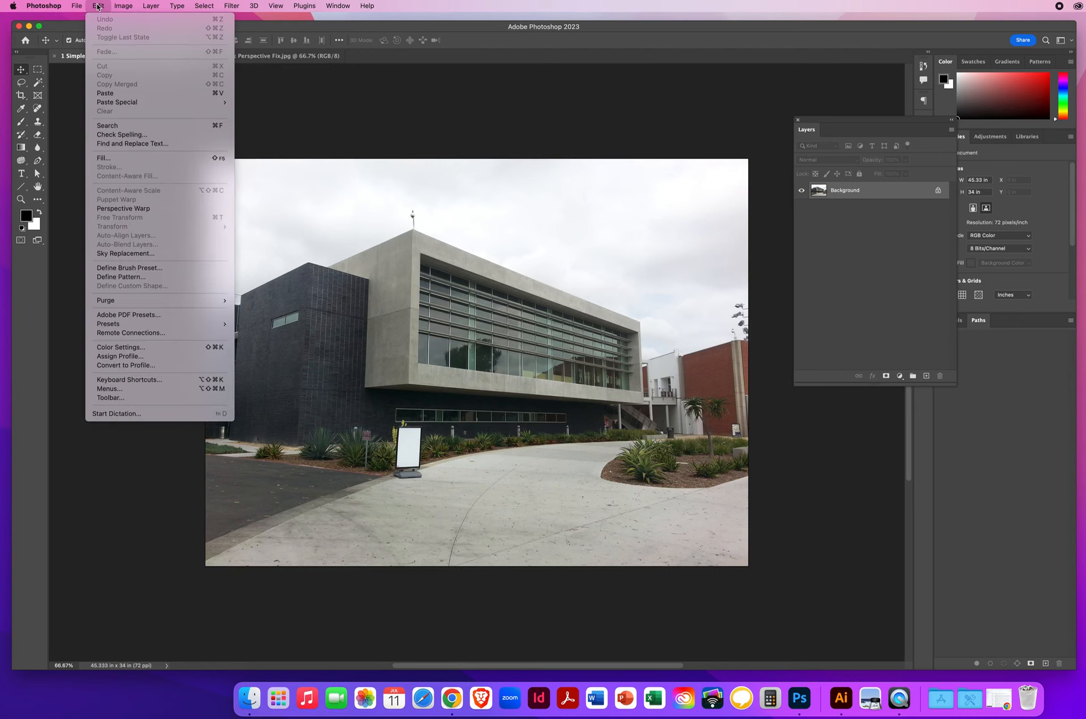
left_click(129, 210)
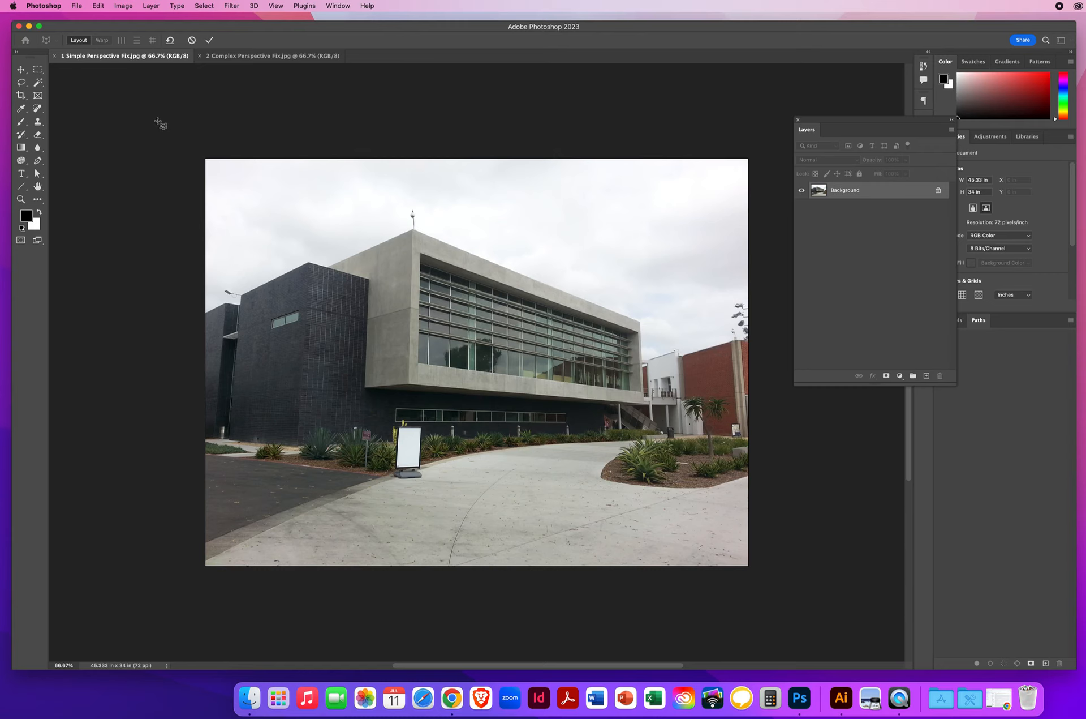
left_click_drag(151, 124, 418, 577)
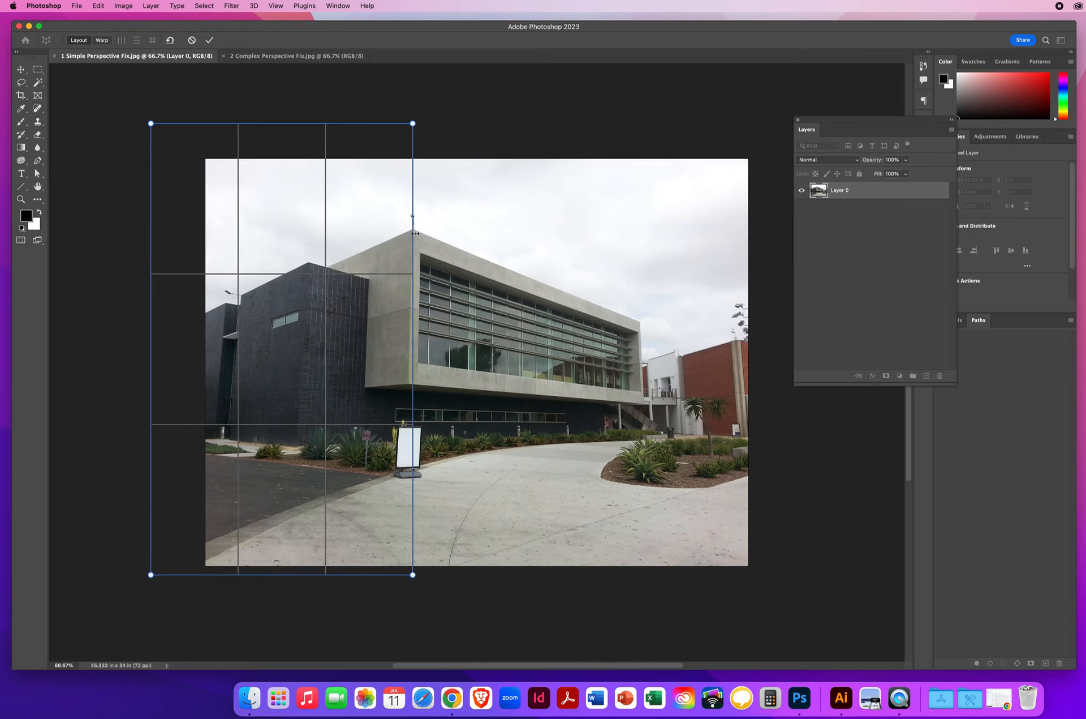
mouse_move(414, 236)
left_mouse_down()
mouse_move(492, 239)
mouse_move(413, 233)
left_mouse_up()
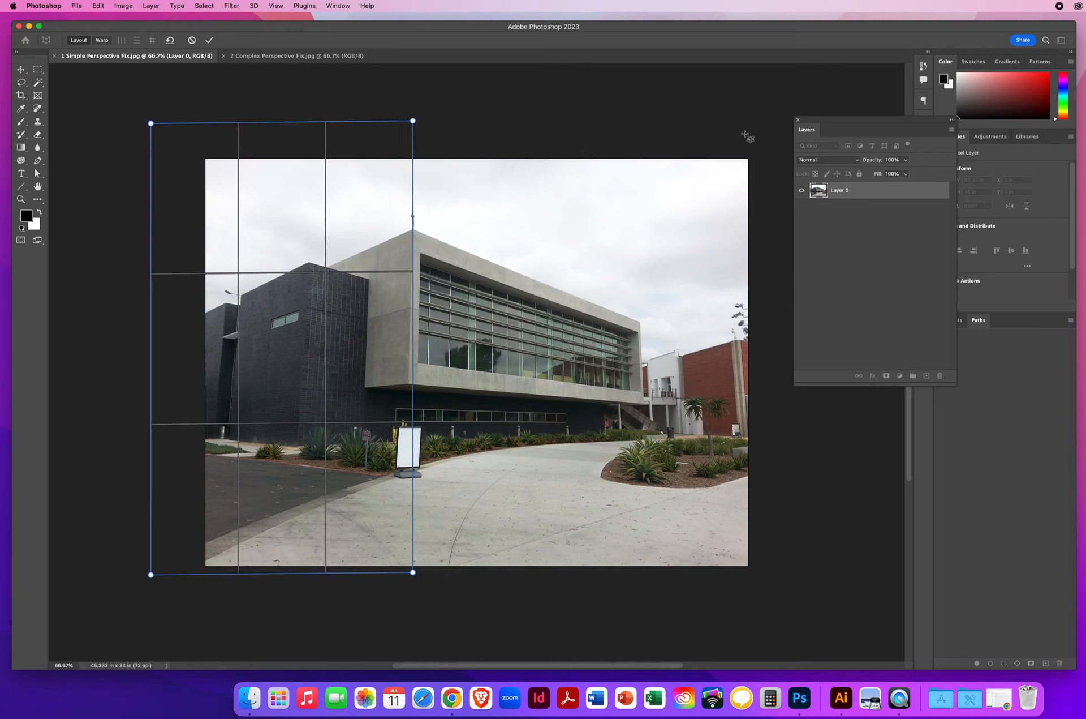
left_click_drag(773, 118, 421, 574)
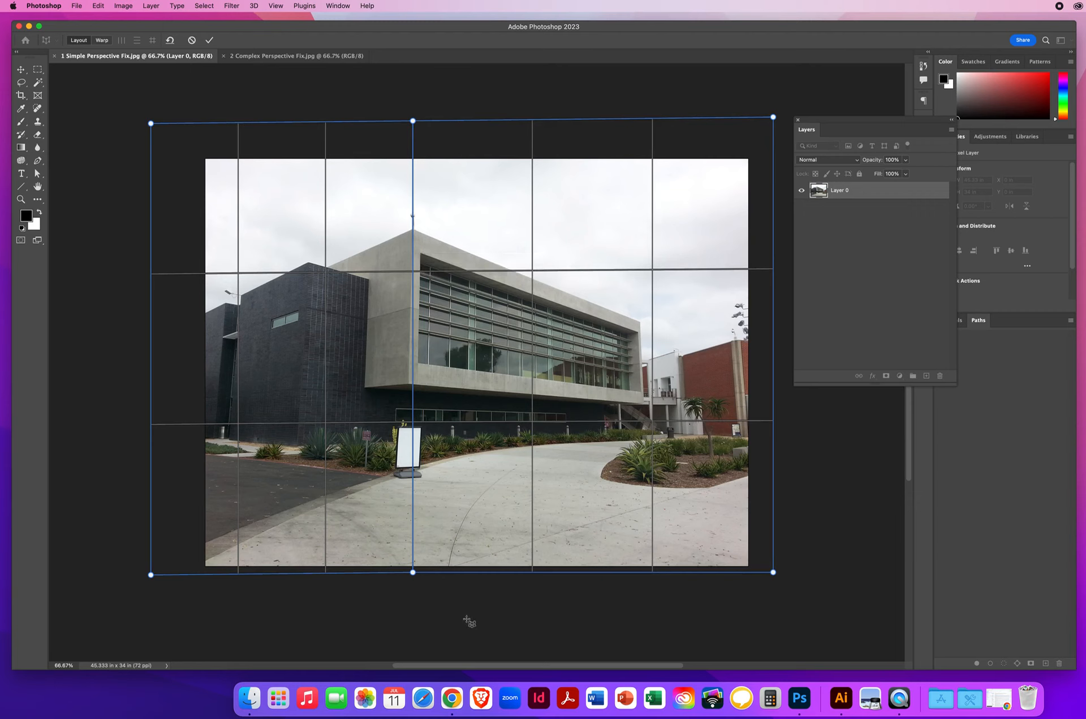
Adjust the plane corners so the middle and outer edges follow the slant of the building's vertical lines
left_click_drag(411, 573, 405, 572)
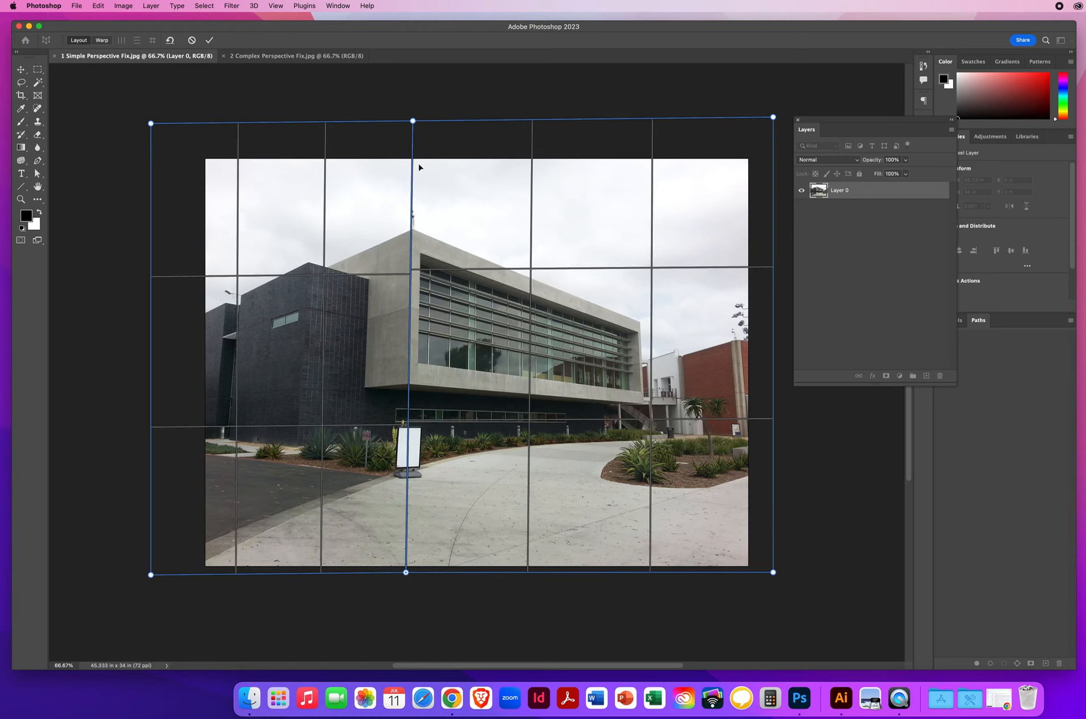
left_click_drag(417, 125, 419, 127)
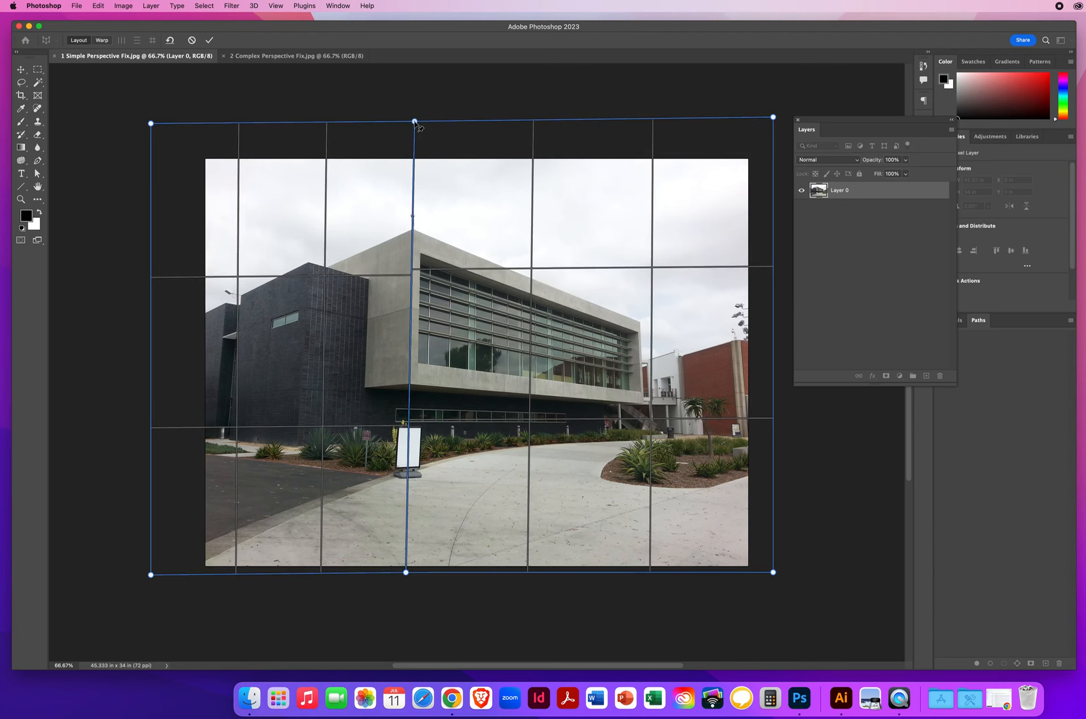
left_click_drag(152, 124, 195, 127)
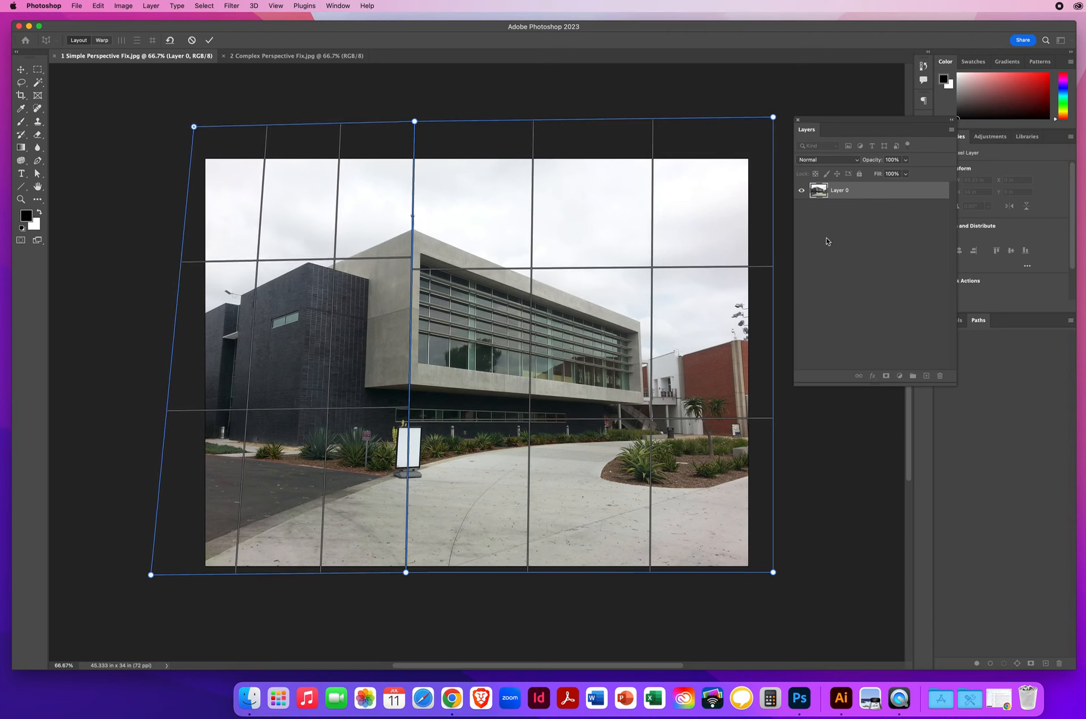
left_click_drag(819, 122, 736, 133)
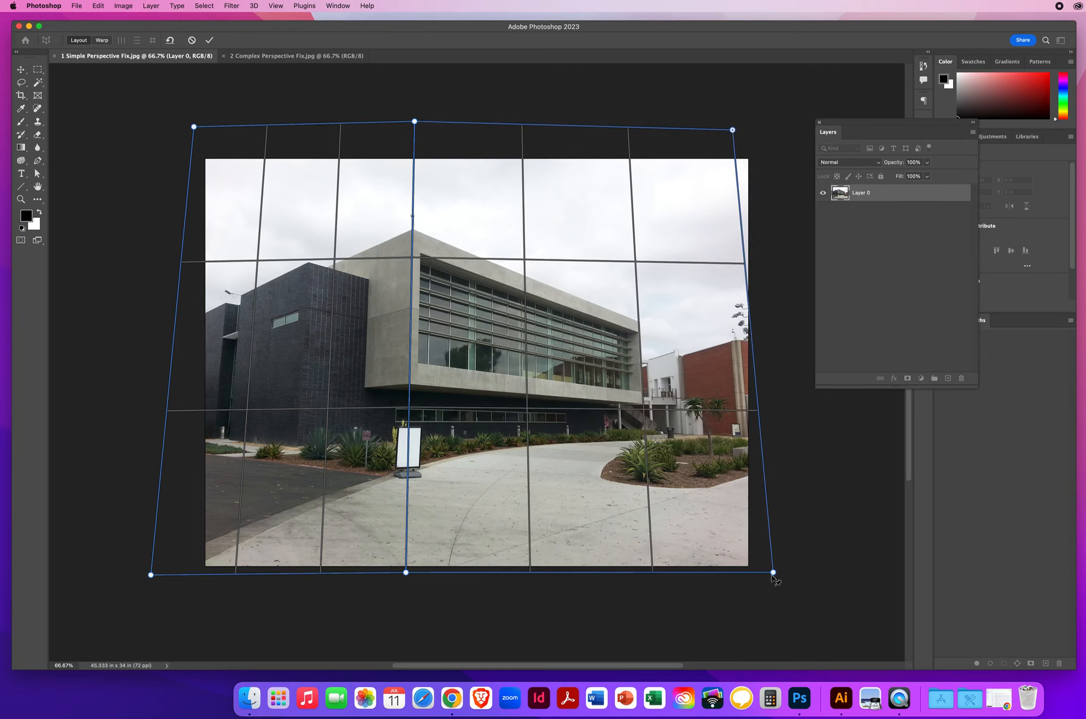
left_click_drag(773, 573, 754, 573)
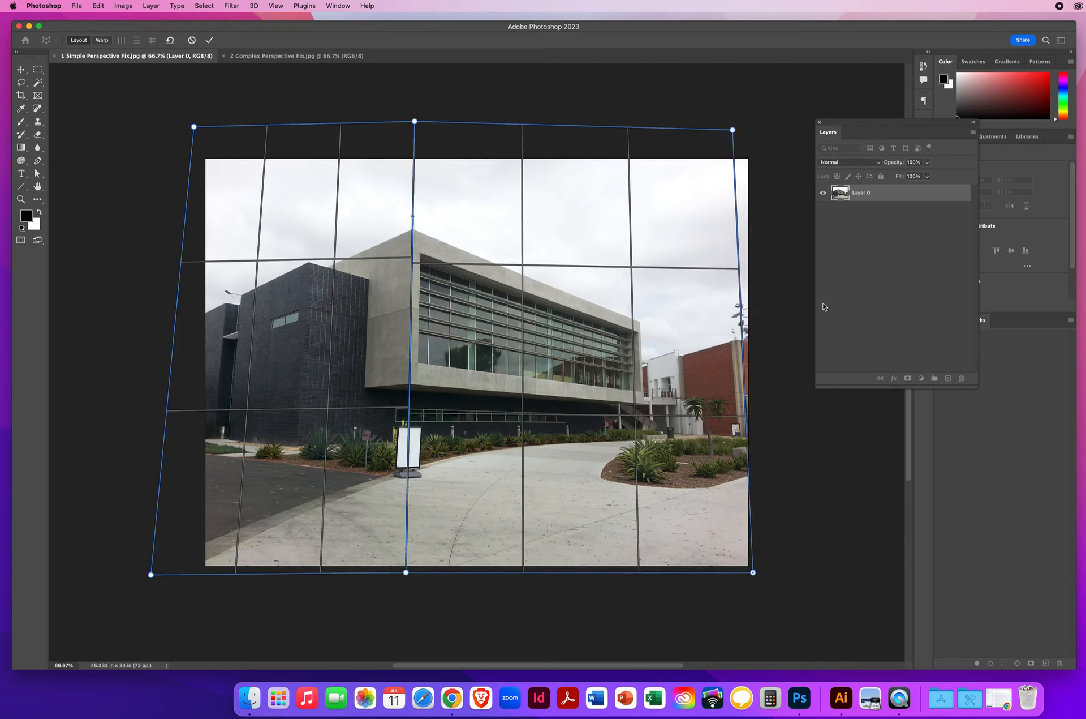
left_click_drag(734, 131, 722, 127)
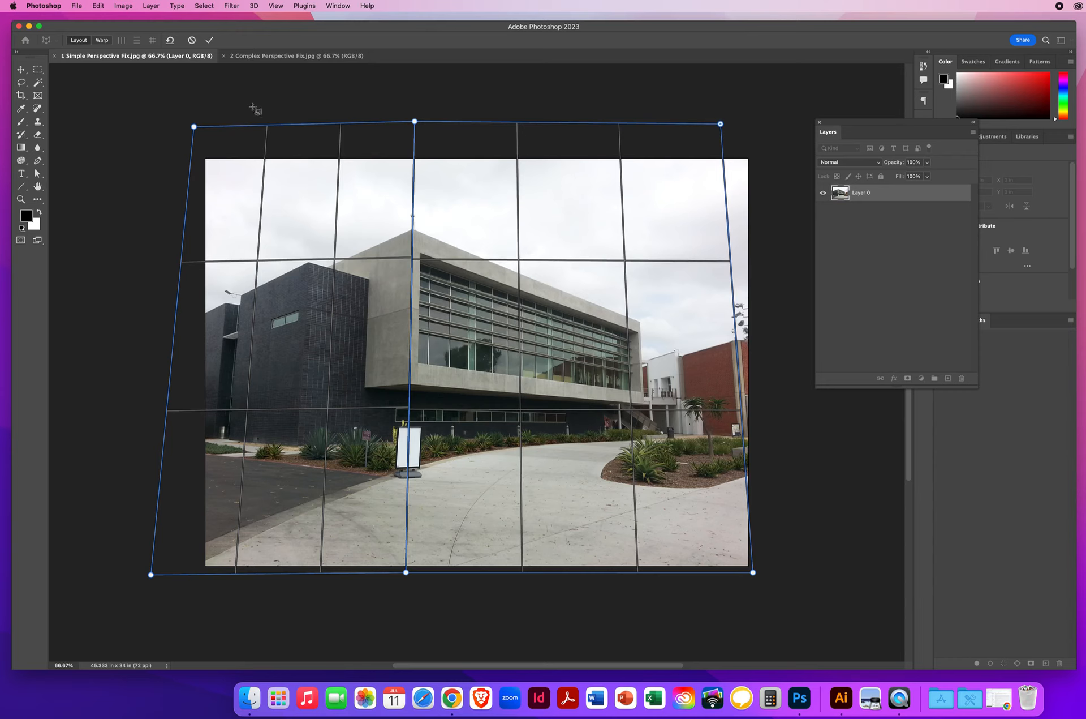
Warp the two planes until their middle and outer edges stand vertical, straightening the building, and apply the Perspective Warp
left_click(102, 41)
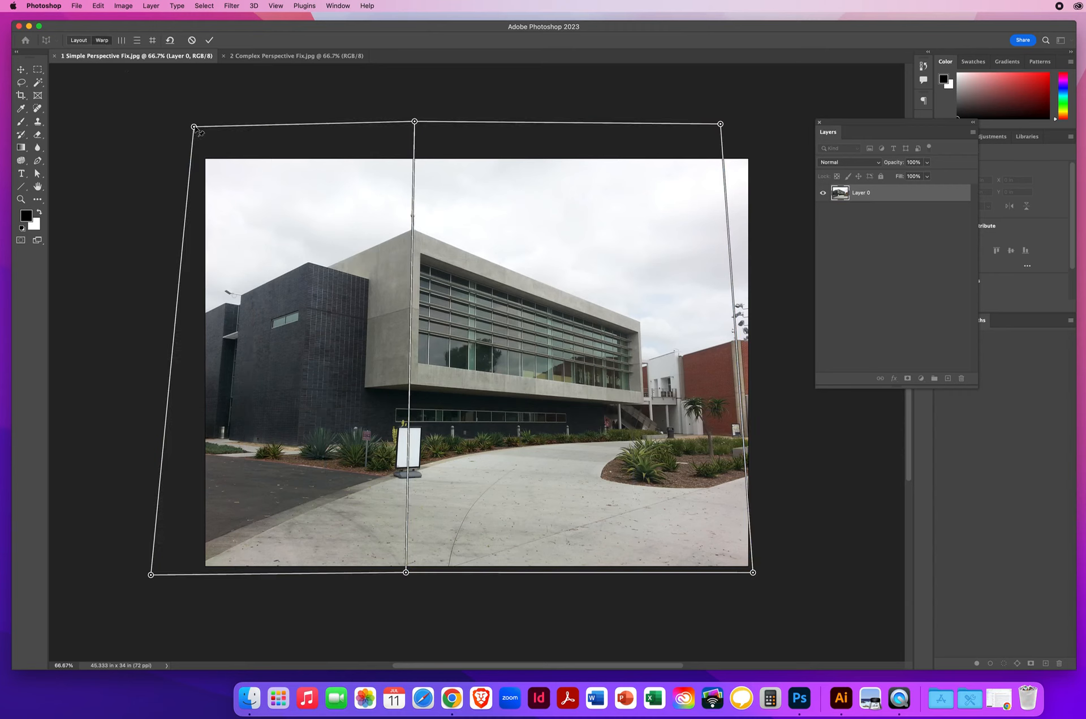
left_click_drag(194, 127, 156, 126)
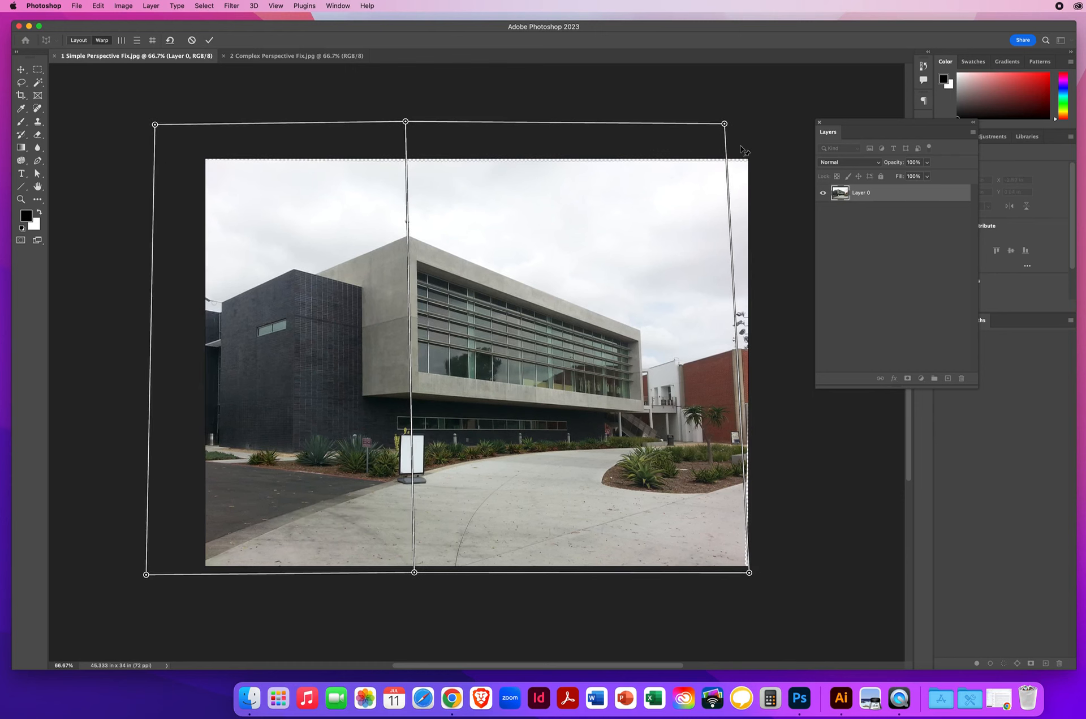
left_click_drag(733, 125, 758, 129)
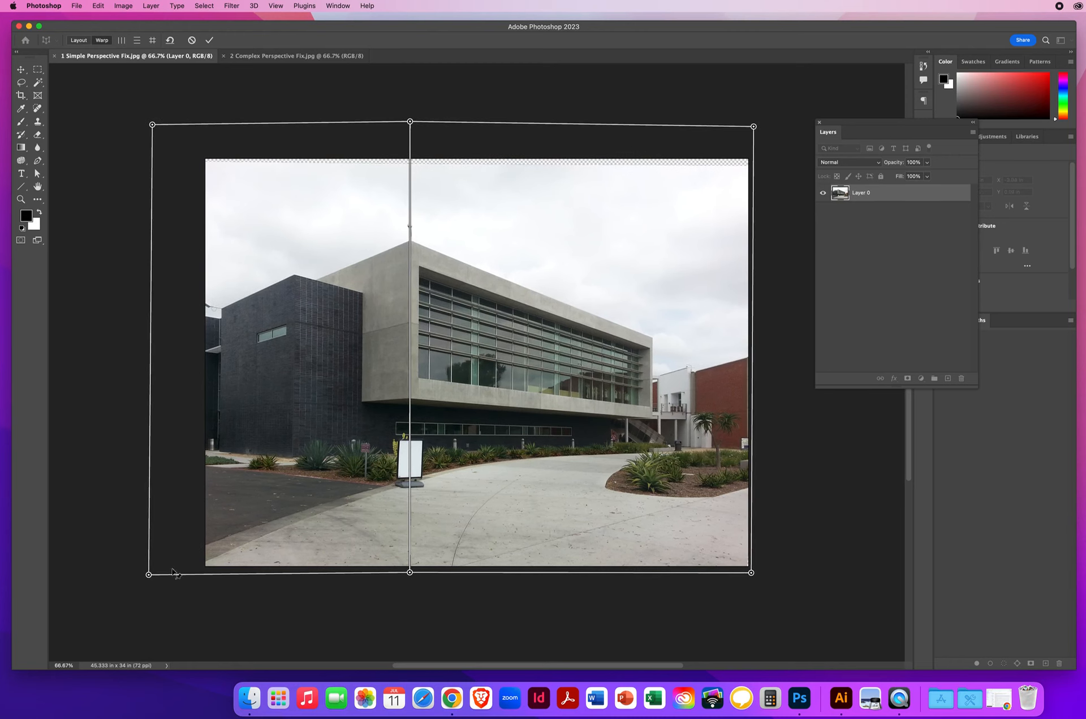
left_click_drag(149, 574, 149, 570)
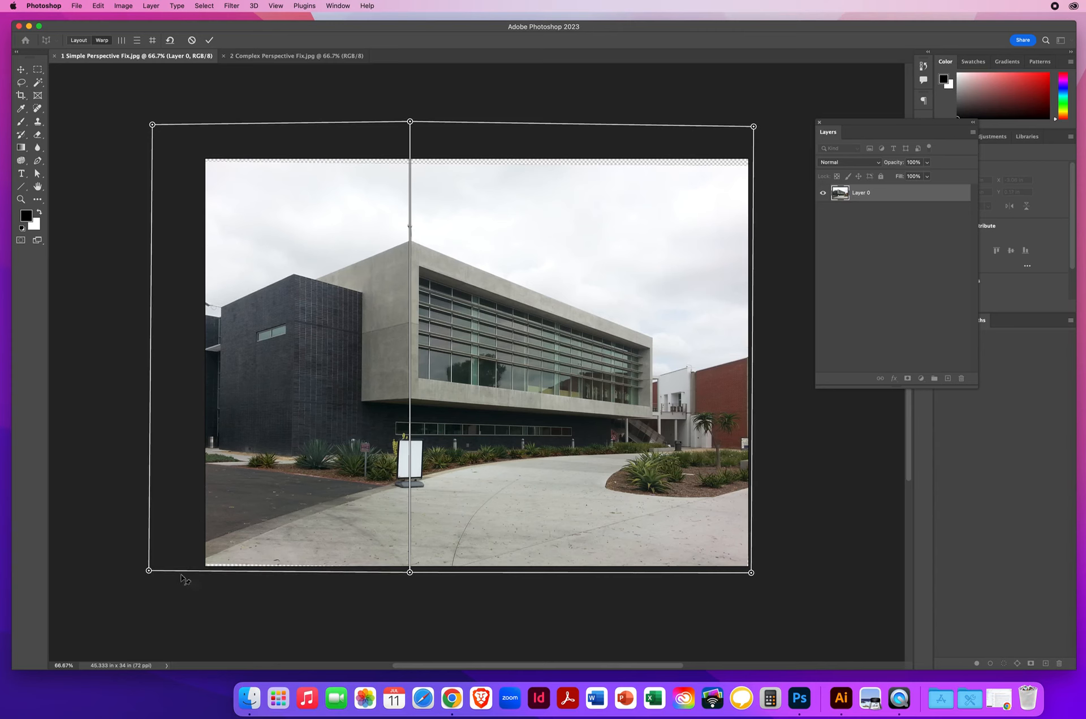
left_click_drag(751, 573, 758, 575)
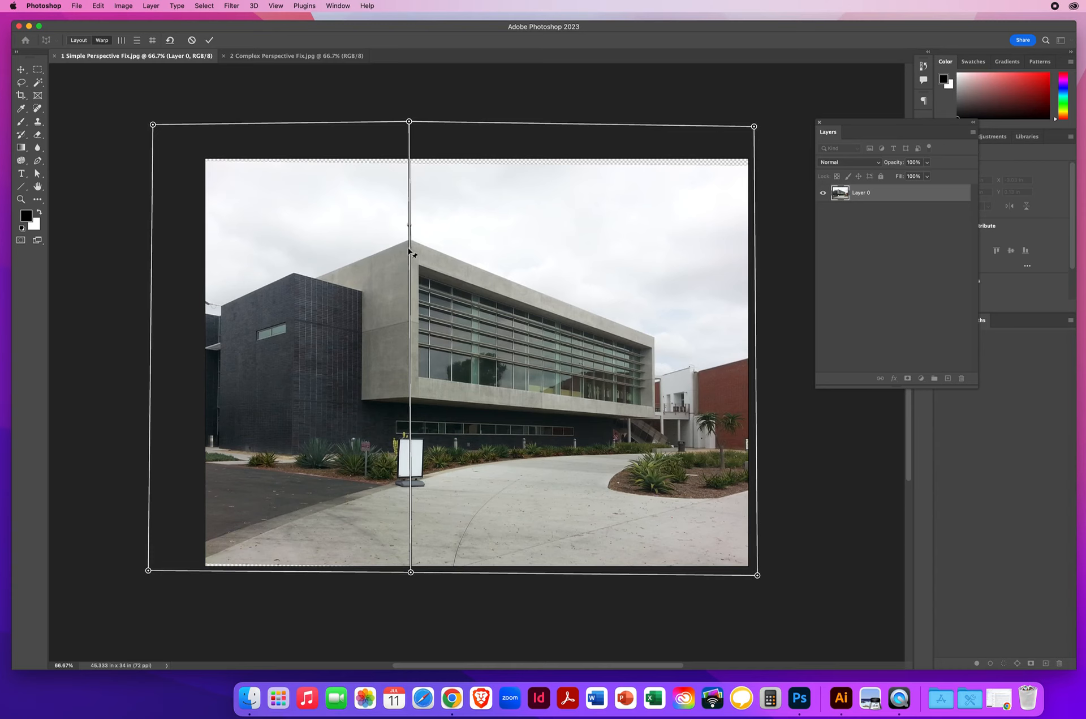
left_click_drag(410, 122, 411, 122)
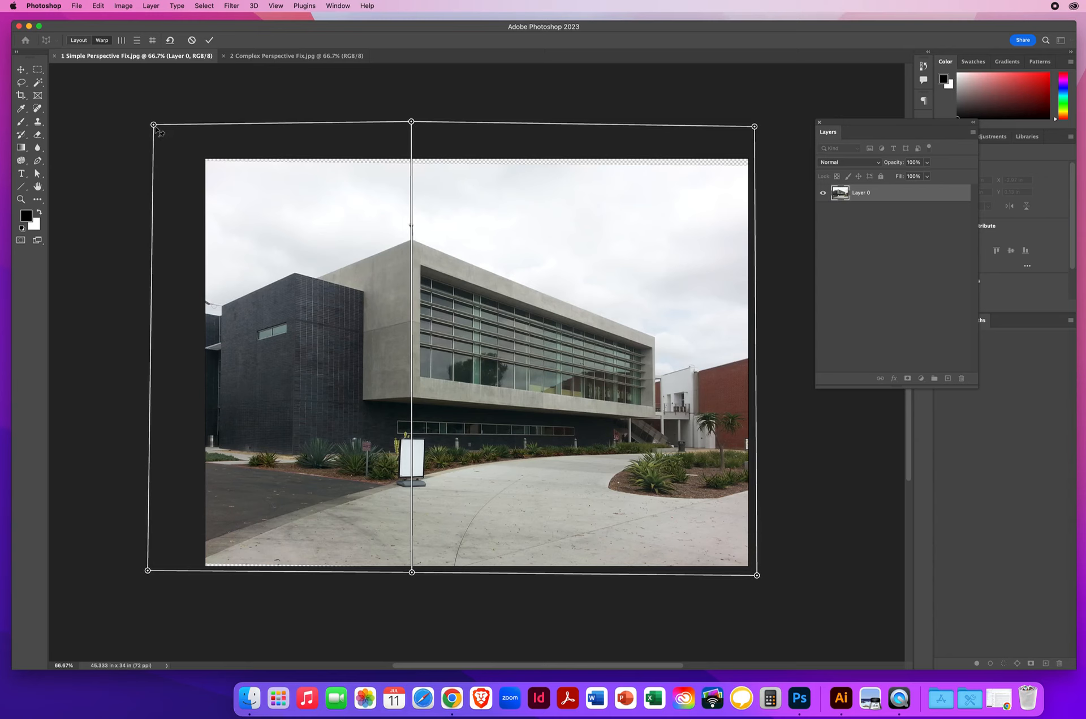
left_click_drag(157, 130, 150, 129)
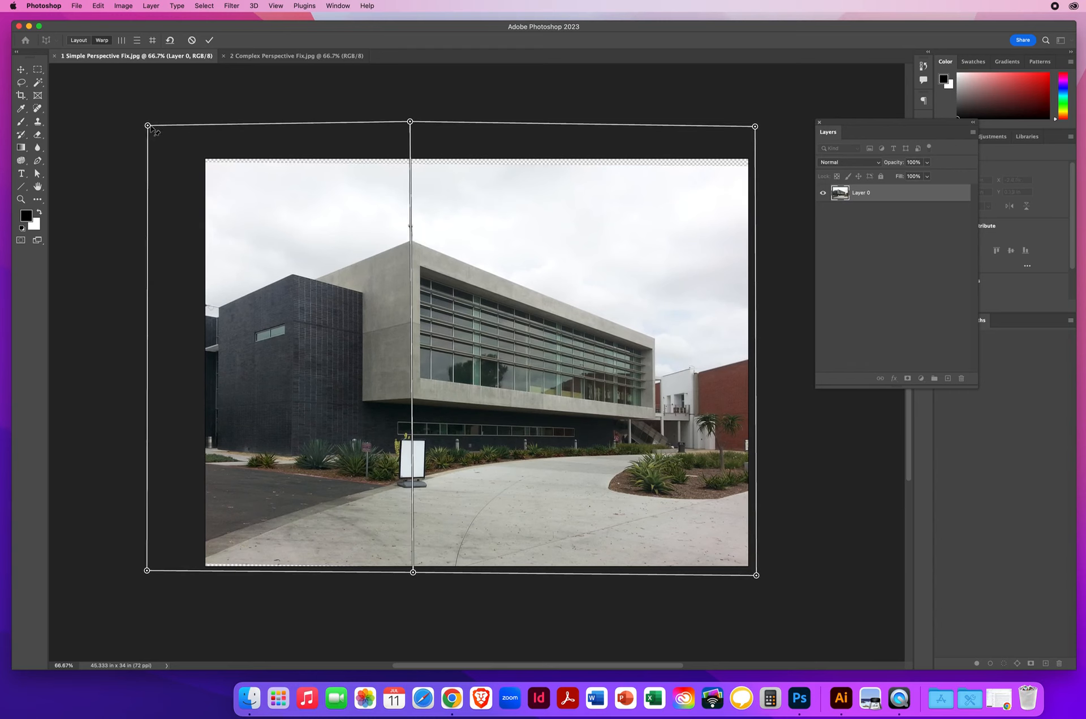
key("Return")
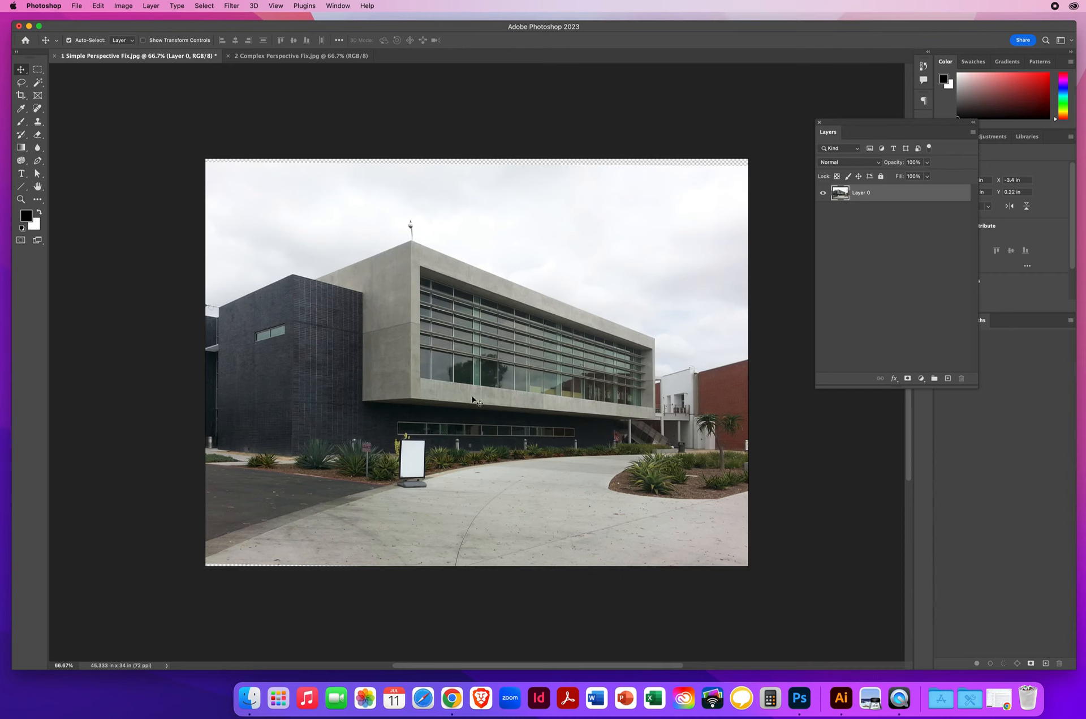
Save a JPEG copy at quality 8 to the Desktop, named with the author's name followed by SimplePerspectiveWarp
left_click(77, 7)
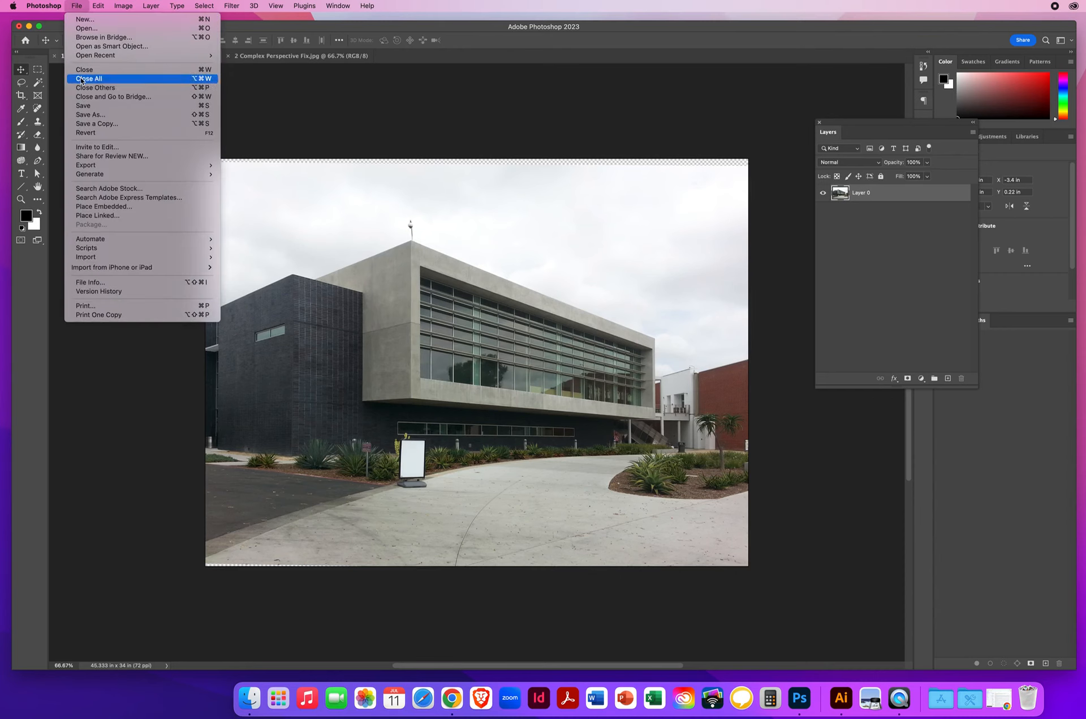
left_click(85, 123)
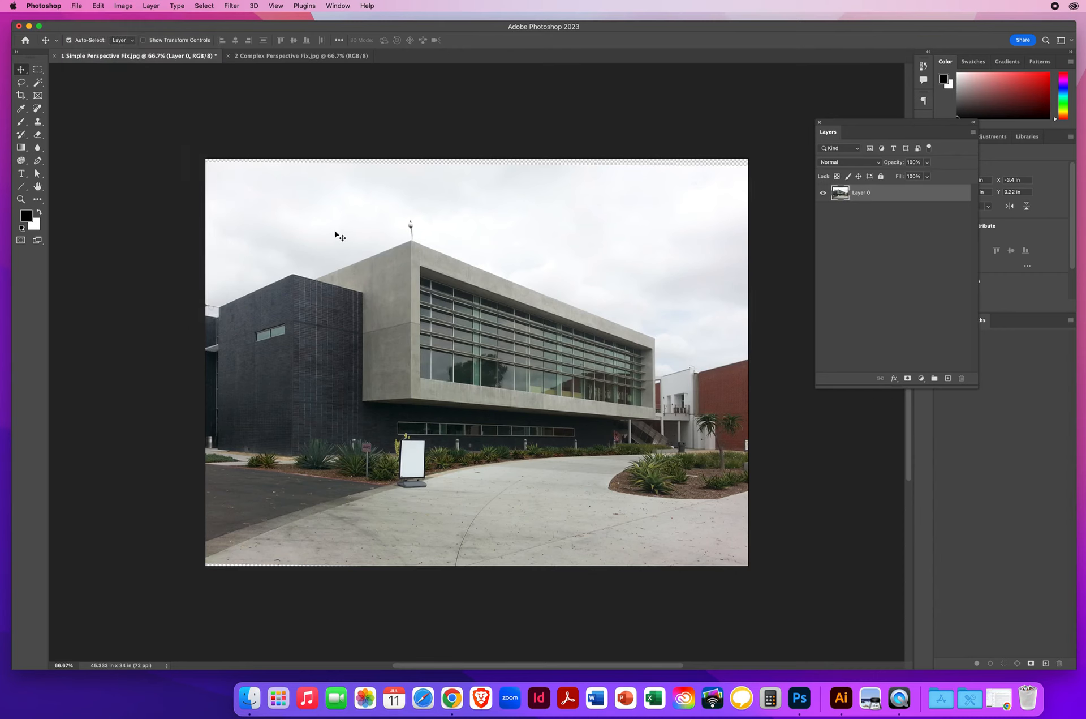
type("NielsenChris")
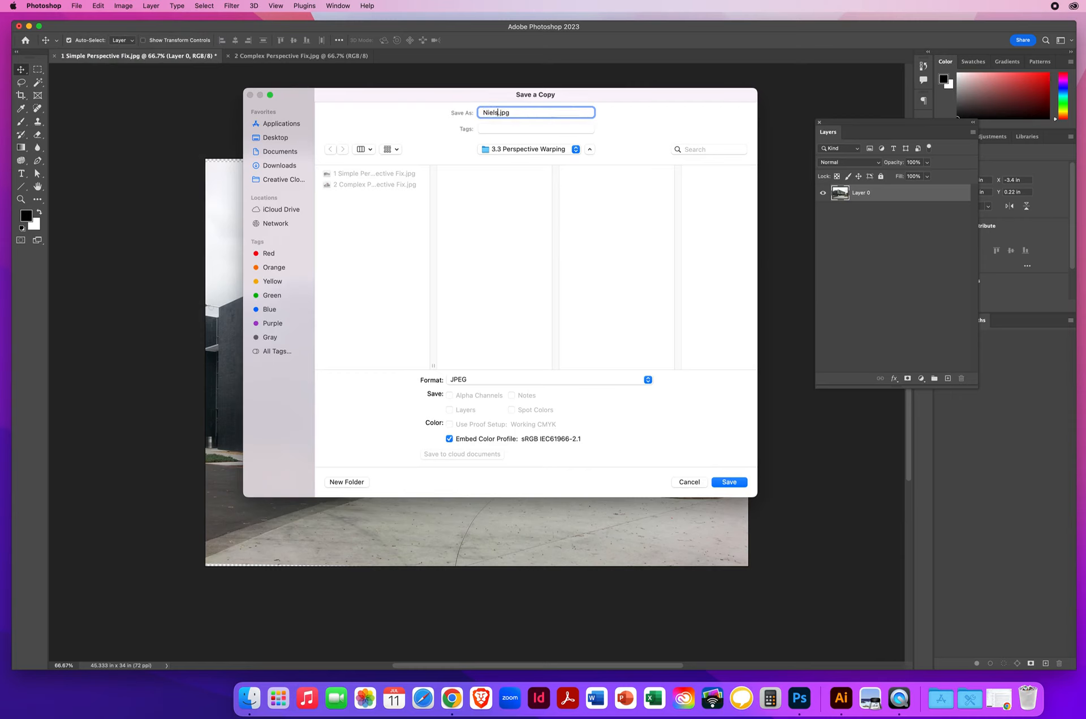
type("SimplePerspectiveWarp")
left_click(277, 138)
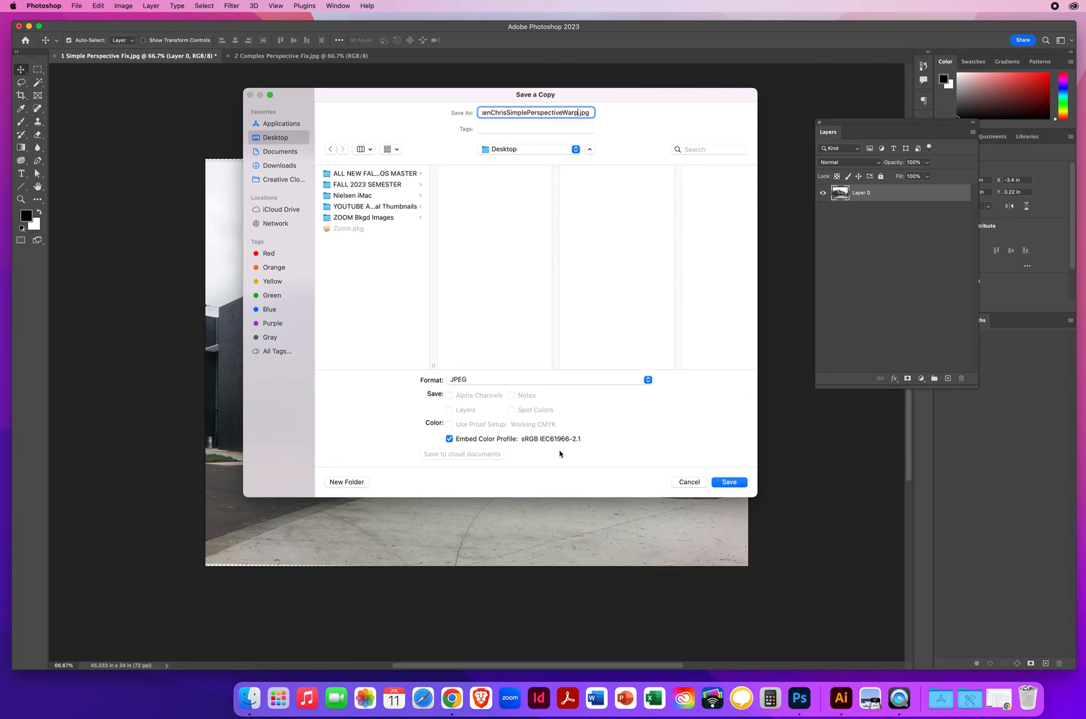
left_click(730, 481)
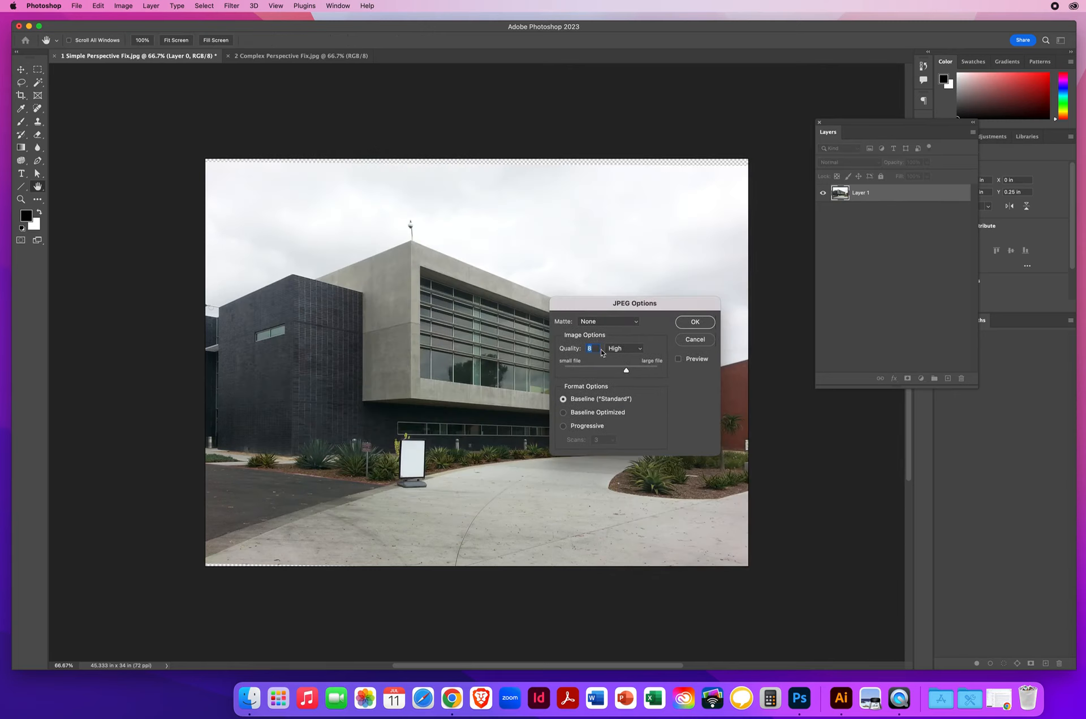
left_click(709, 323)
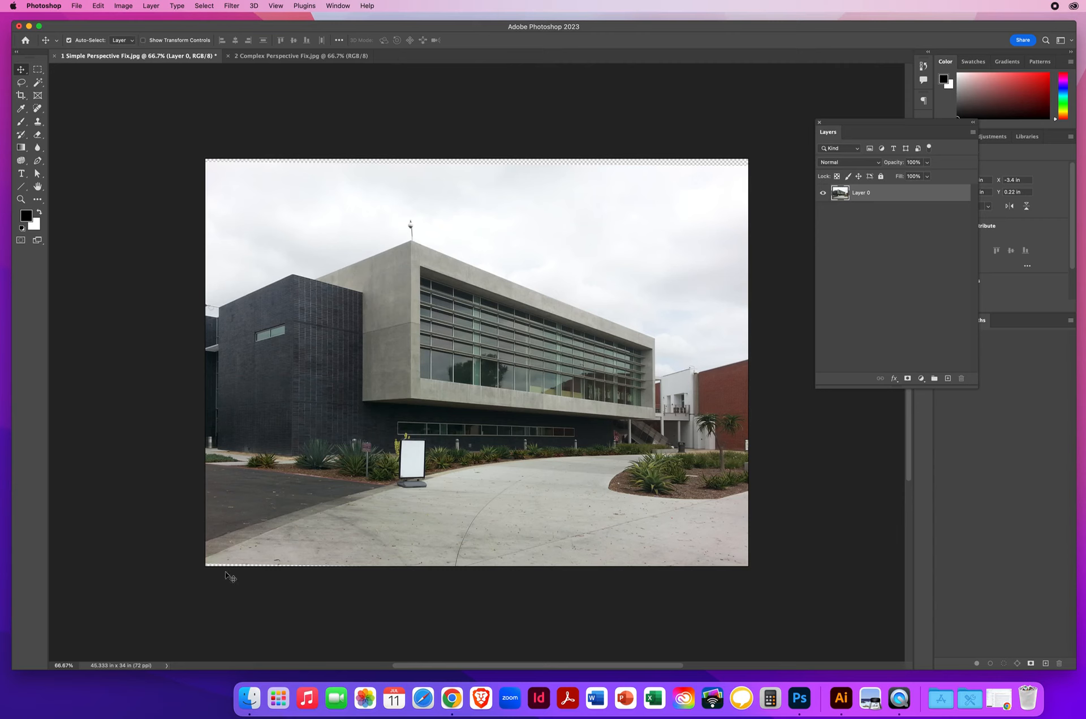
Crop the photo slightly at its upper and lower edges to remove the transparent strips left by the warp
left_click(20, 96)
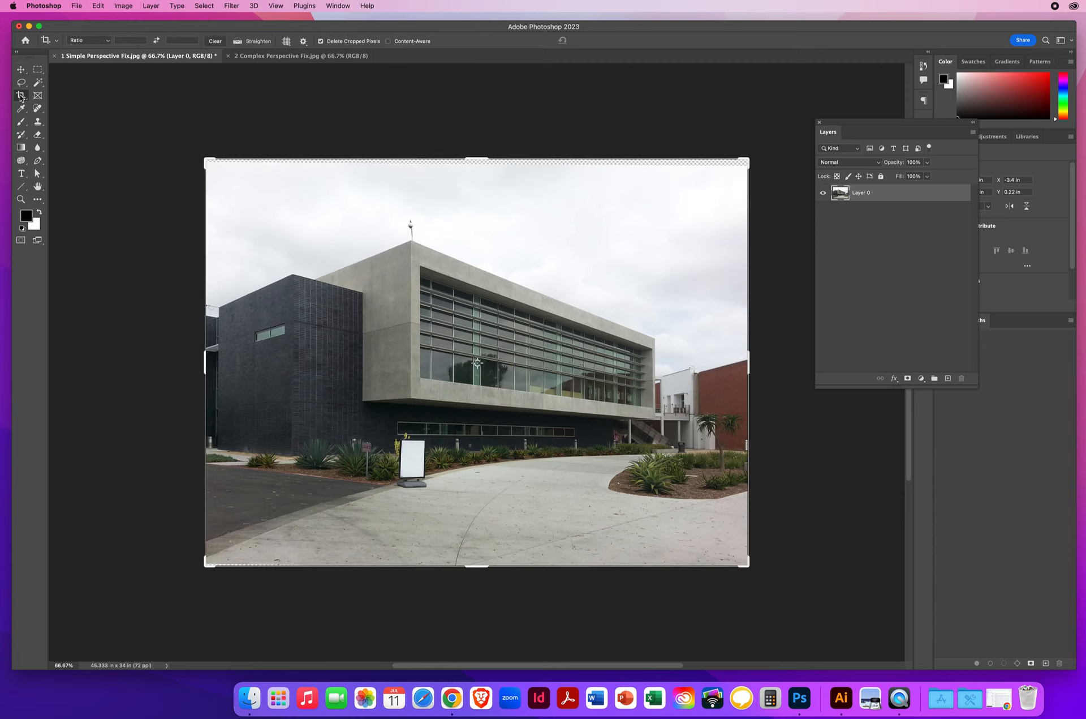
left_click_drag(477, 162, 479, 169)
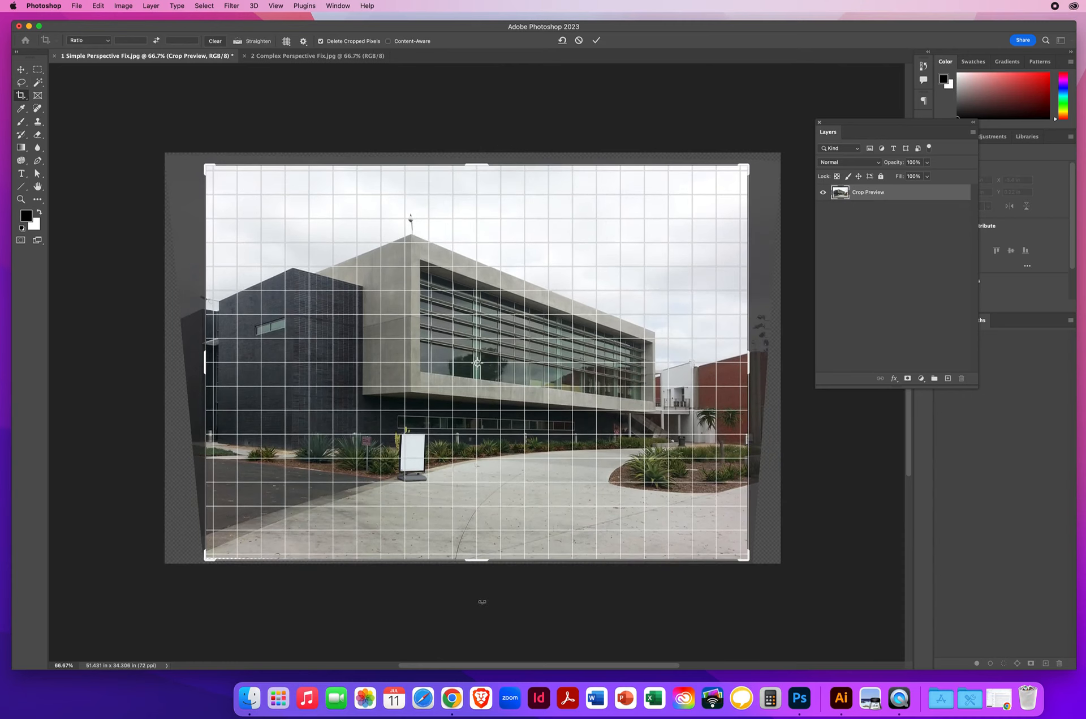
left_click_drag(479, 561, 478, 558)
left_click_drag(478, 555, 479, 557)
key("Return")
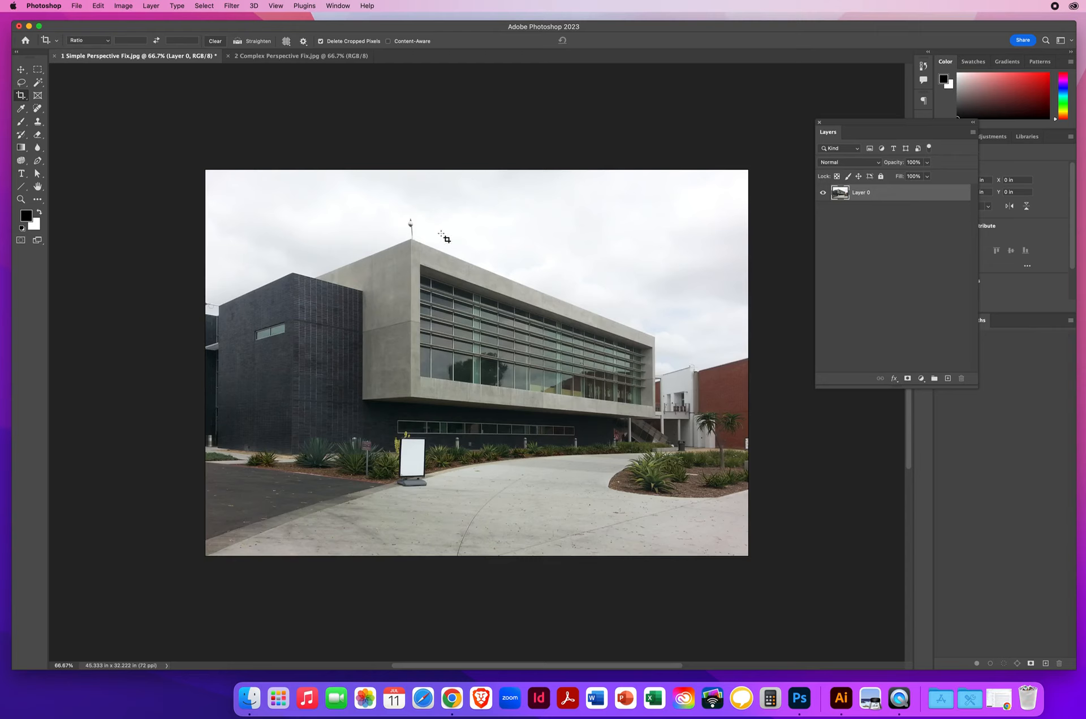
Save a JPEG copy at quality 8 to the Desktop, named with the author's name followed by SimplePerspectiveWarp, replacing the existing file
left_click(77, 6)
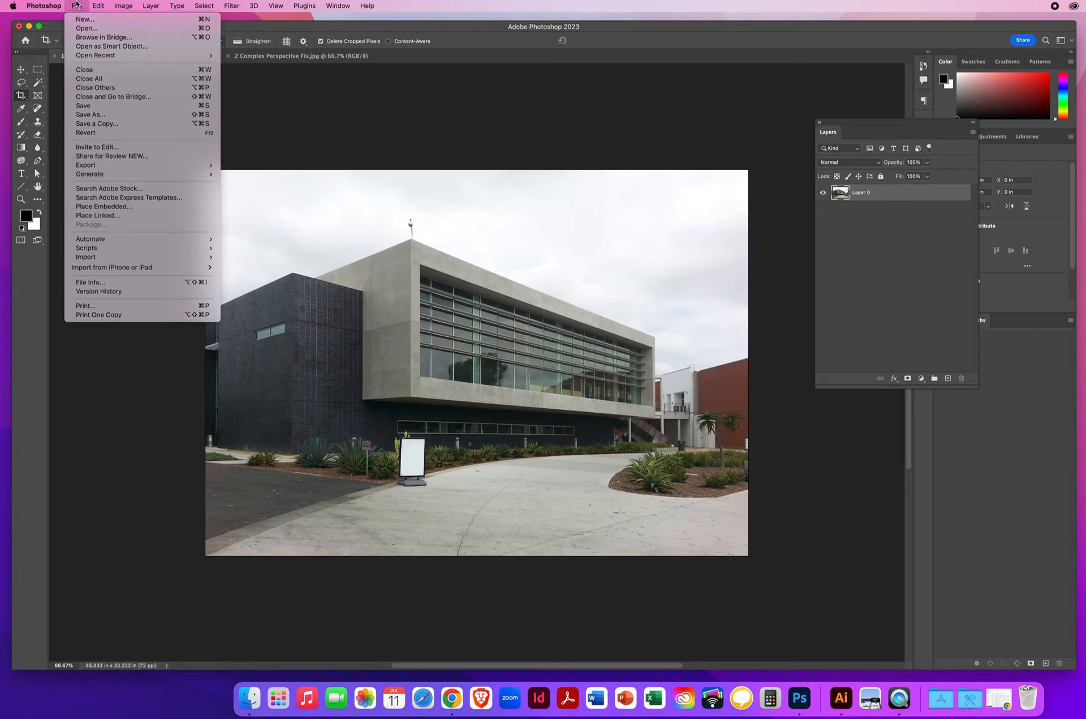
left_click(86, 124)
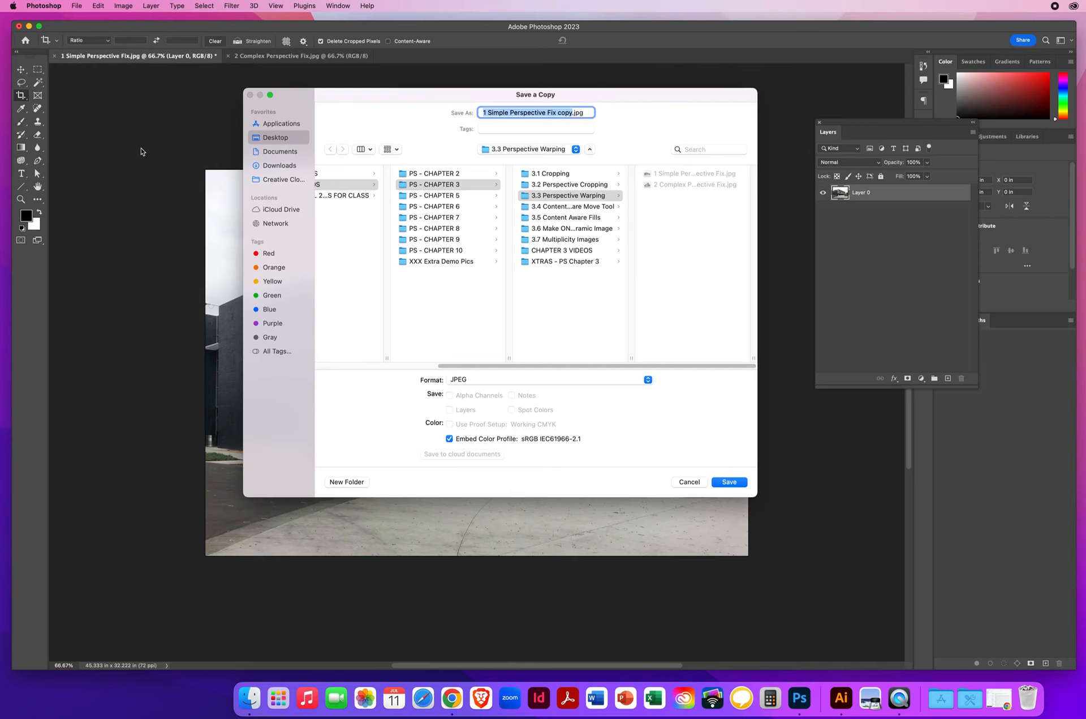
type("NielsenChris")
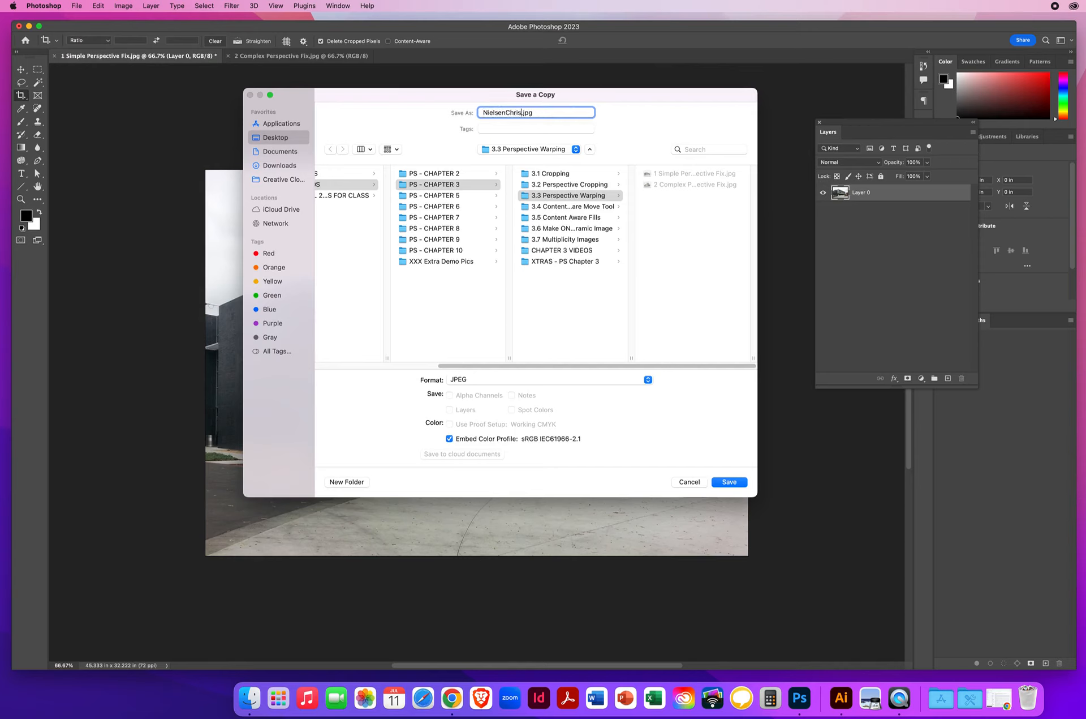
left_click(277, 138)
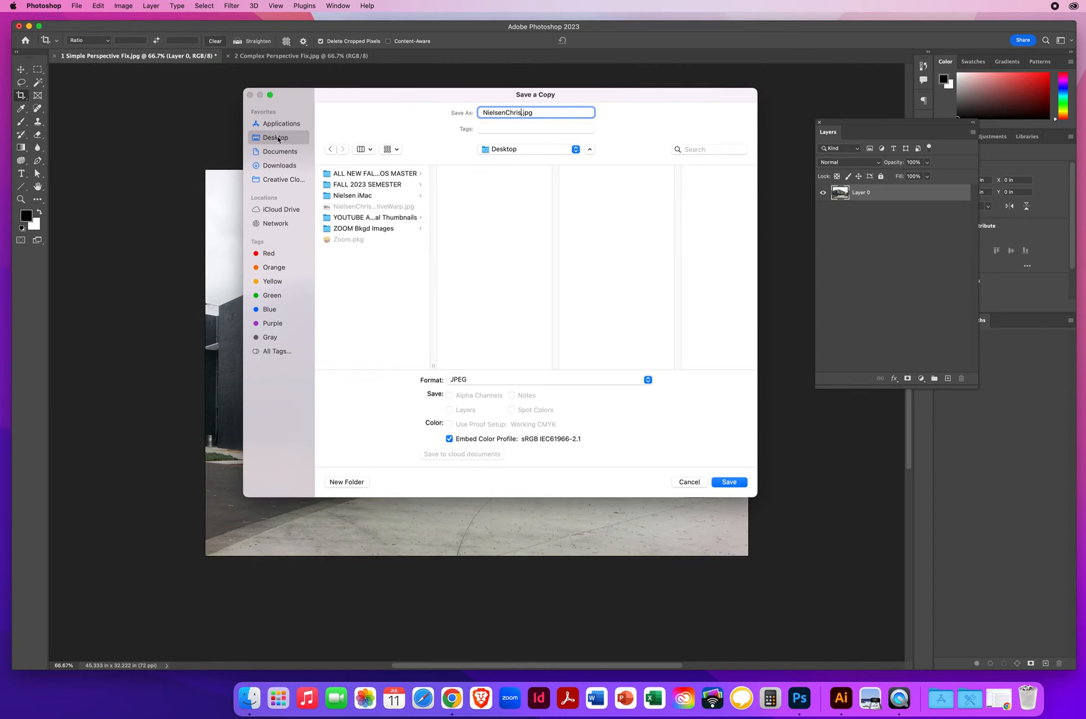
left_click_drag(436, 366, 501, 366)
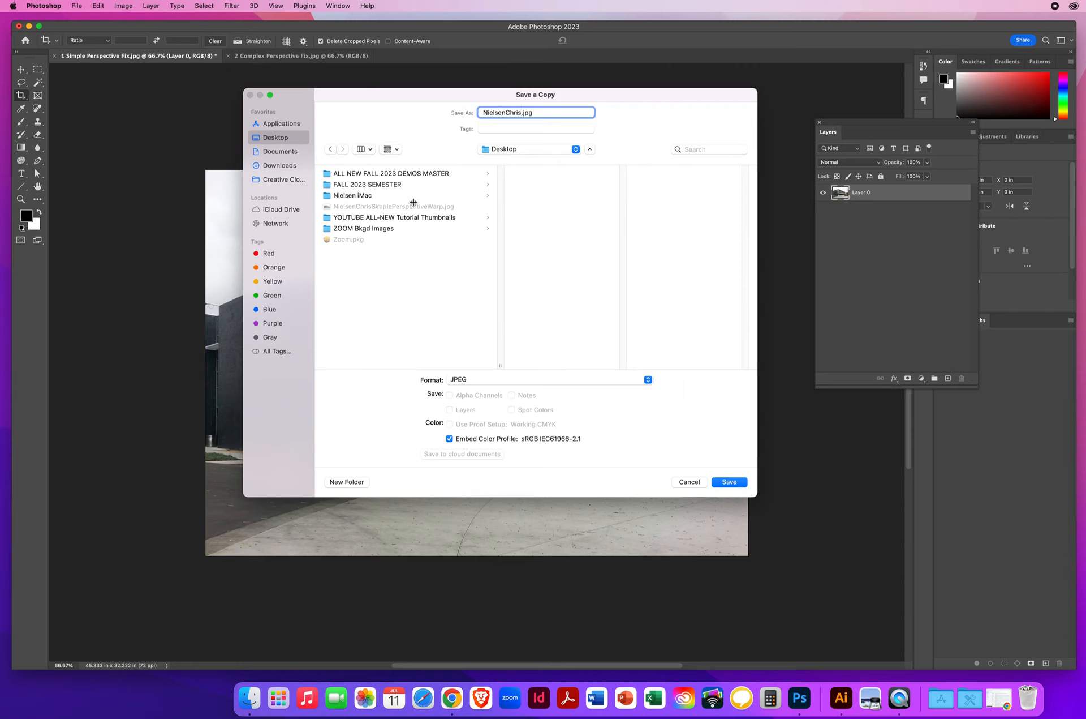
type("SImpleP")
key("BackSpace")
key("BackSpace")
key("BackSpace")
key("BackSpace")
key("BackSpace")
key("BackSpace")
type("implePerspectivewarp")
key("BackSpace")
key("BackSpace")
key("BackSpace")
key("BackSpace")
type("Warp")
left_click(729, 483)
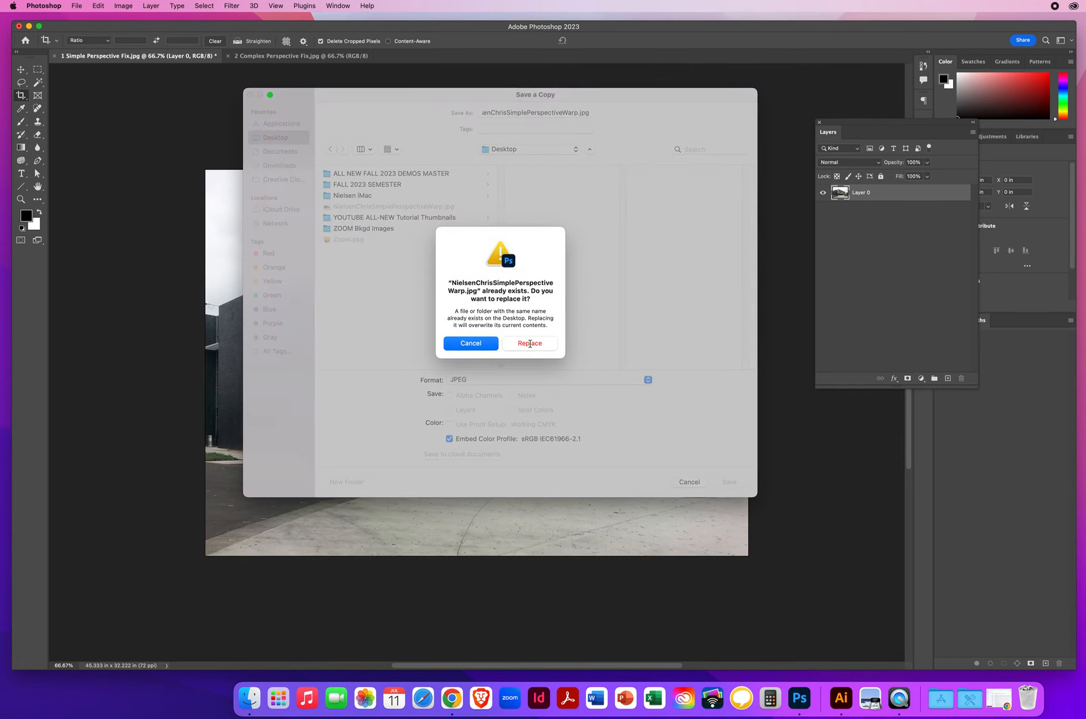
left_click(530, 343)
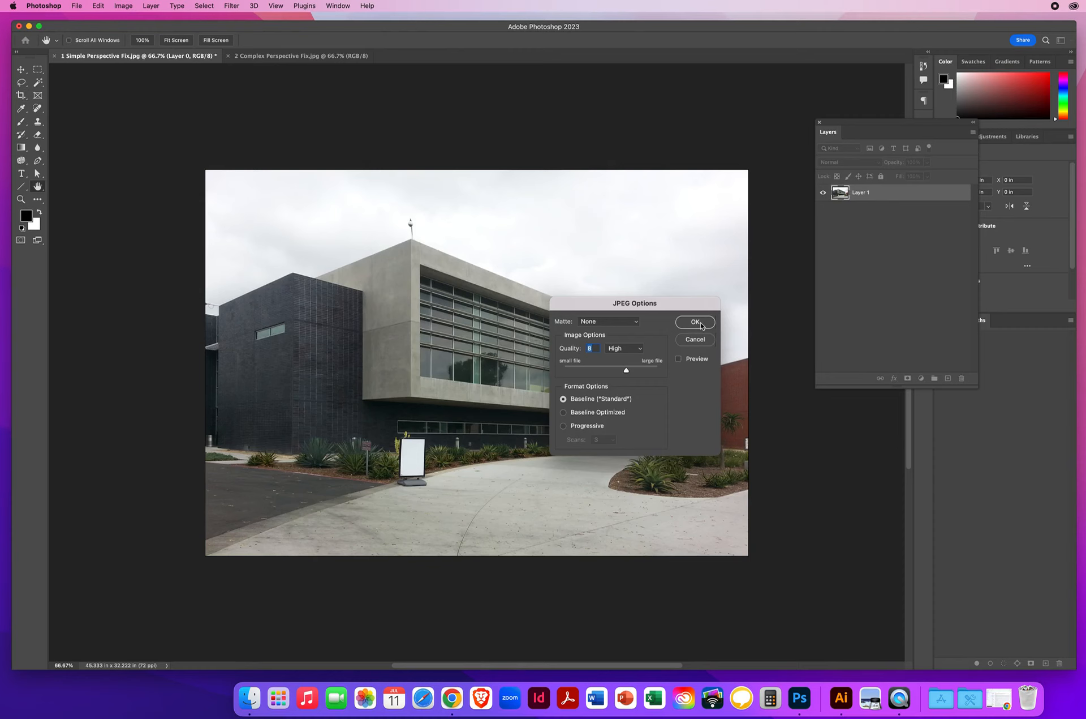
left_click(701, 324)
Switch to the Move tool and close 1 Simple Perspective Fix.jpg without saving its changes
key("c")
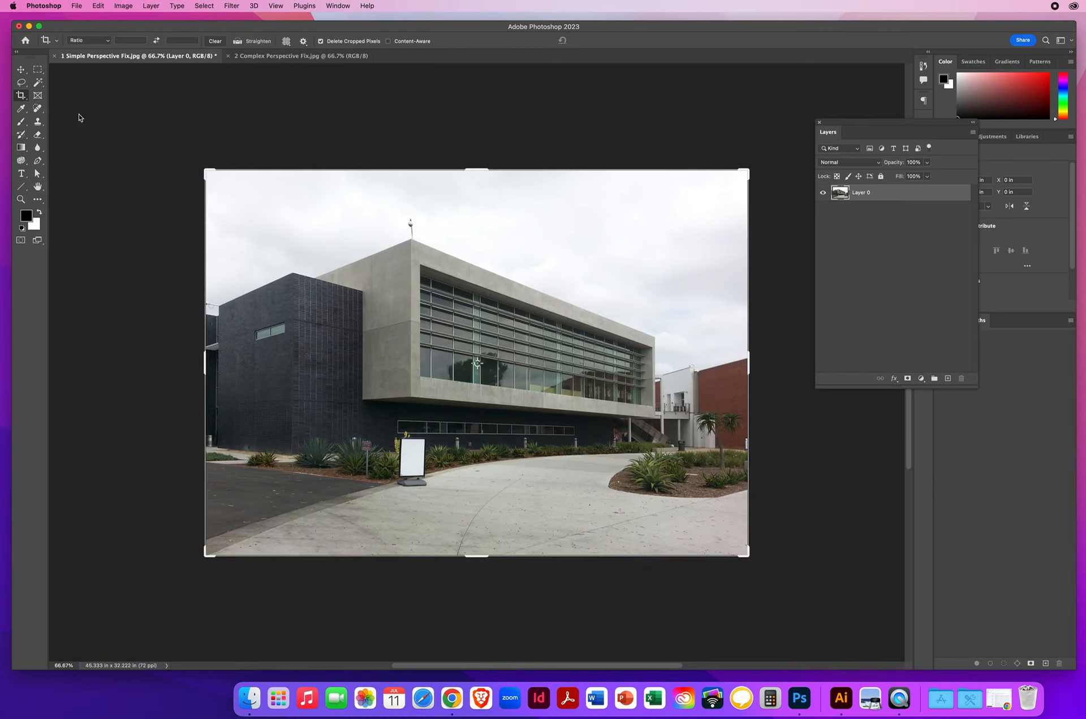
left_click(21, 69)
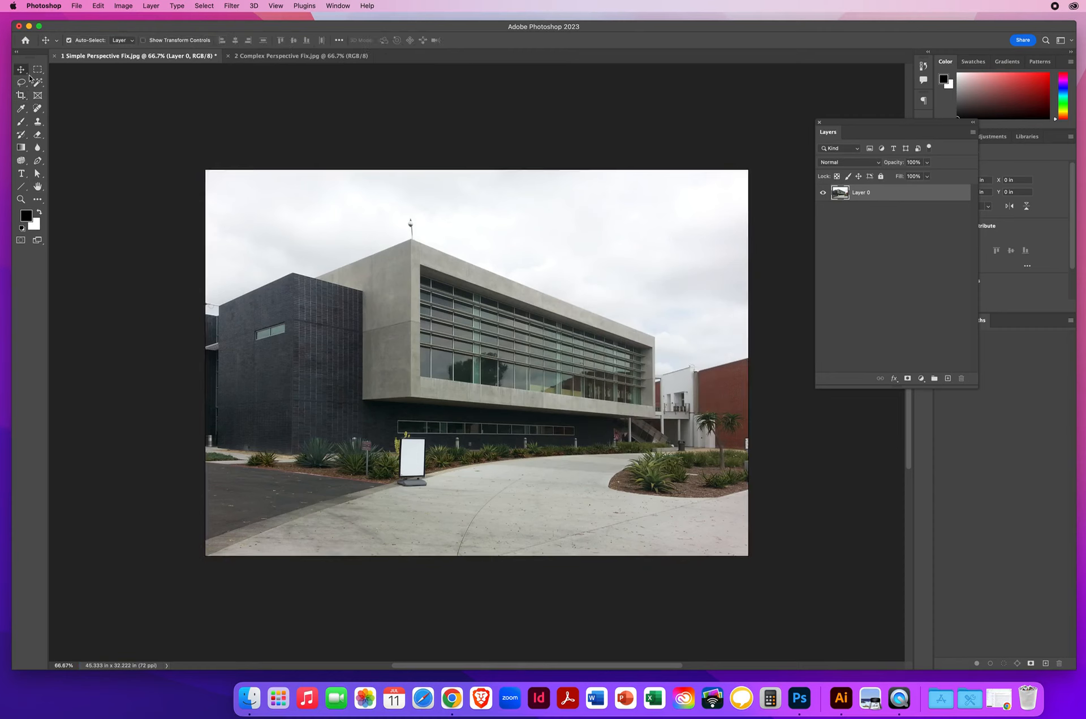
left_click(54, 56)
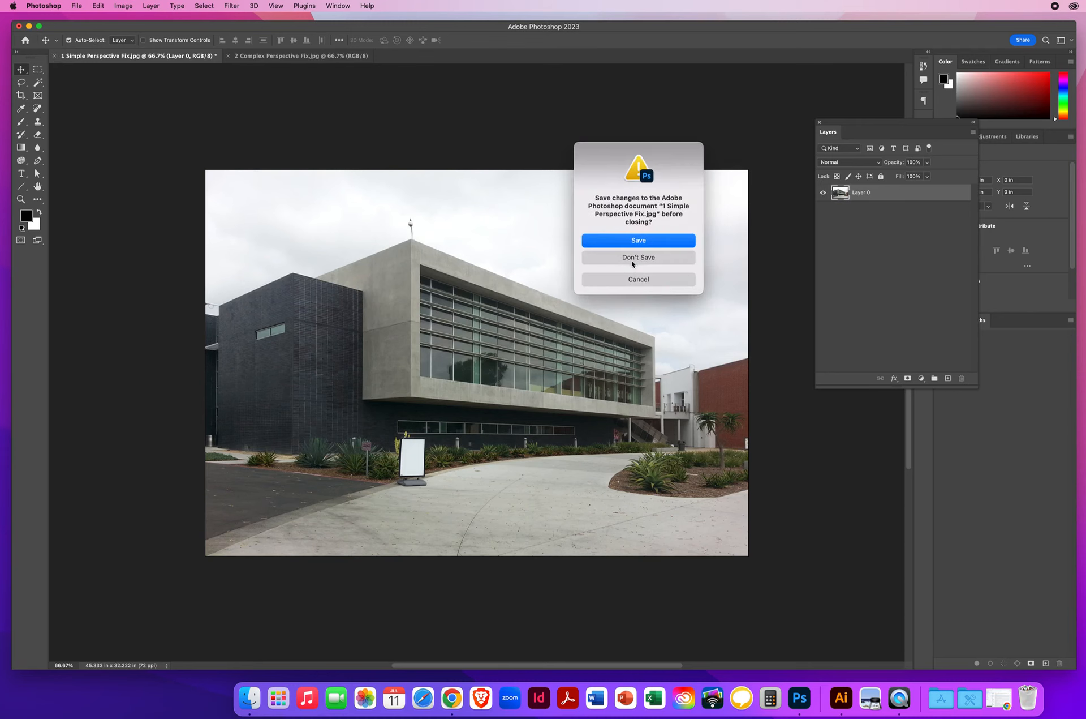
left_click(629, 257)
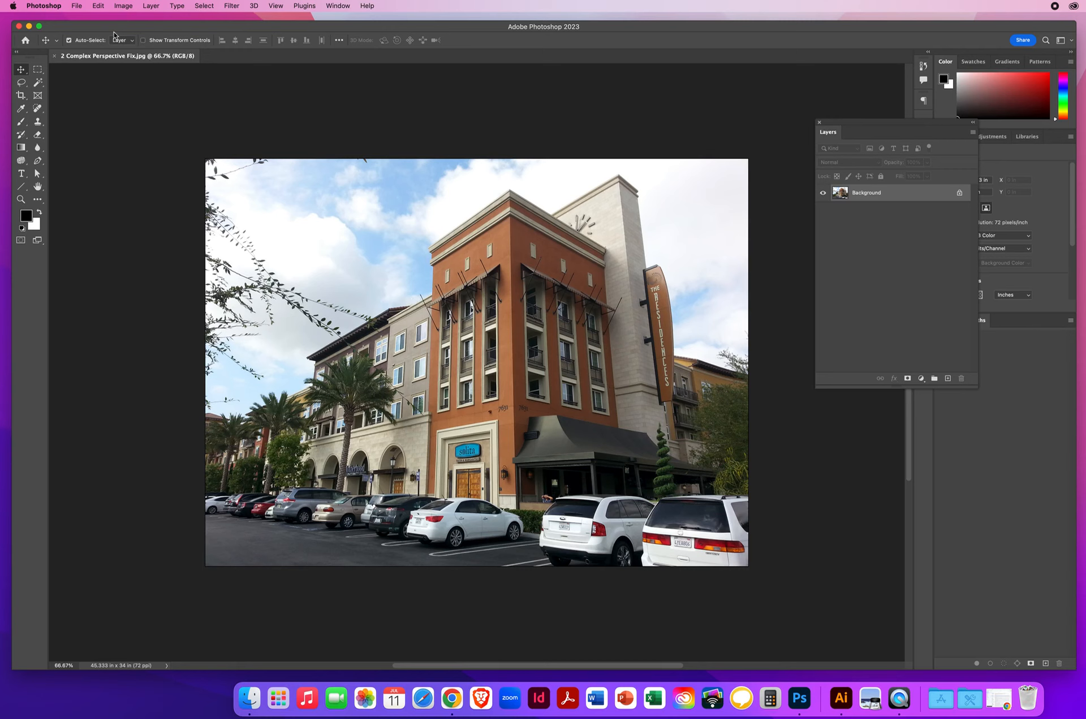
Start Perspective Warp and lay out two adjoining planes over the whole photo, meeting along the orange building's front corner
left_click(97, 7)
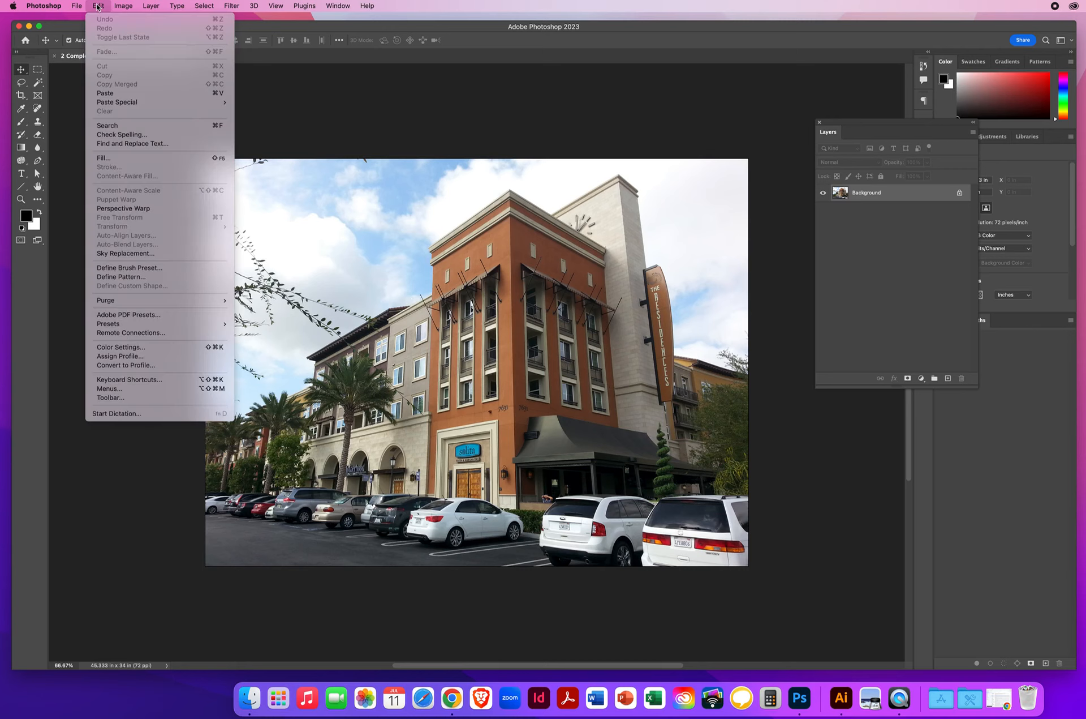
left_click(120, 209)
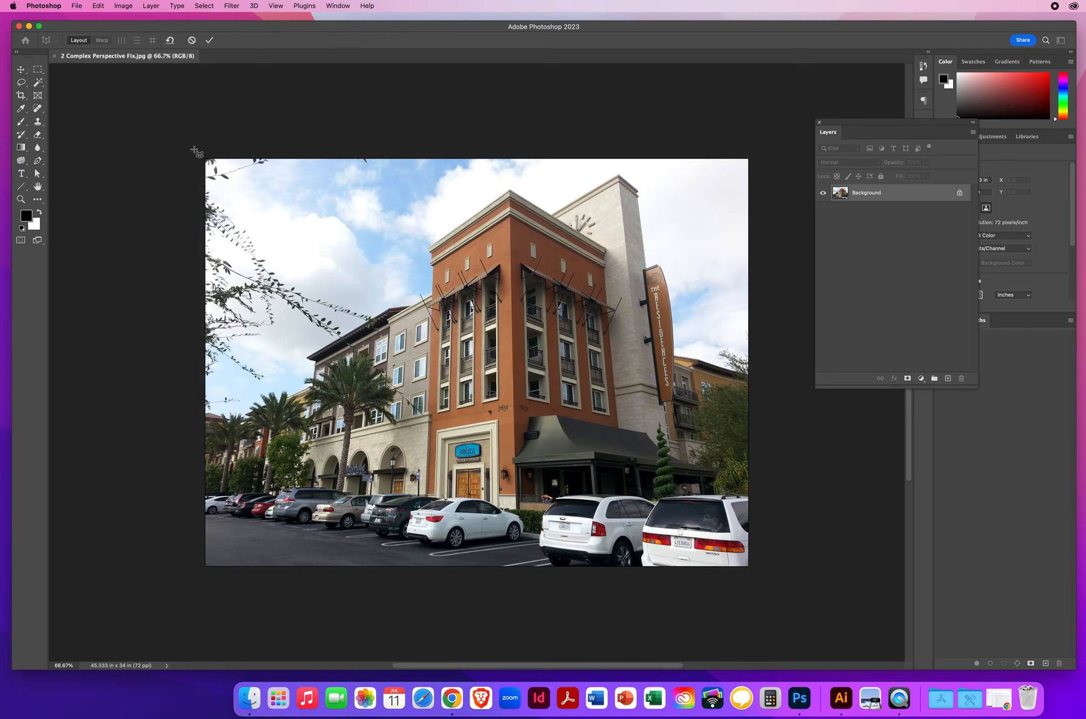
left_click_drag(194, 151, 515, 590)
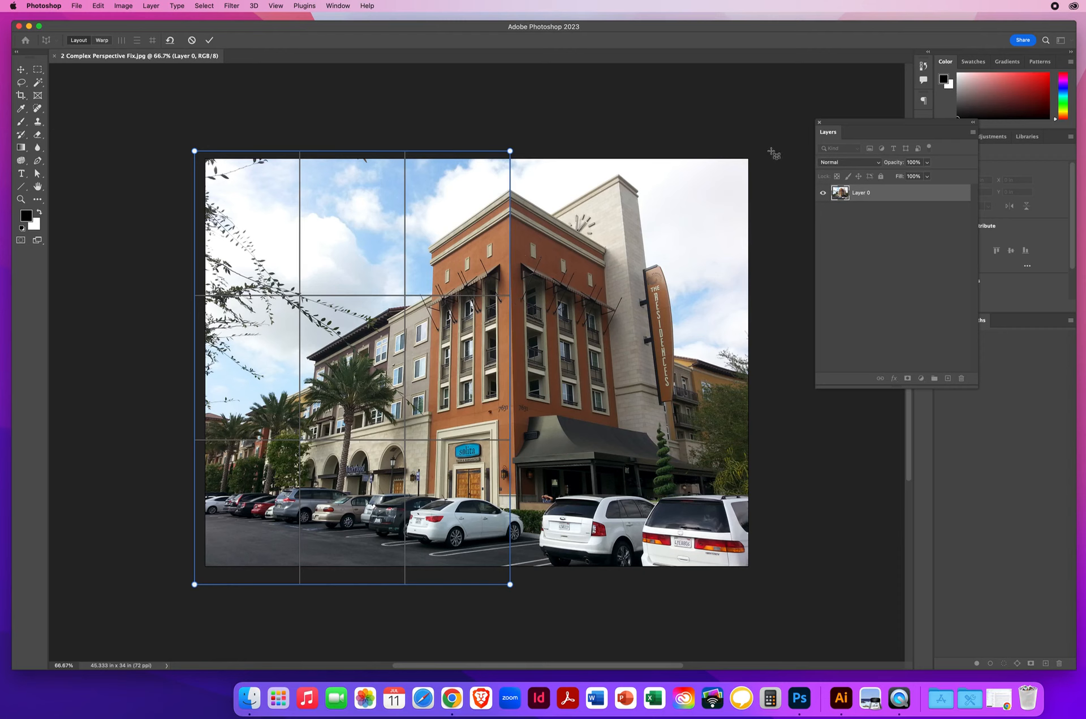
left_click_drag(770, 152, 511, 585)
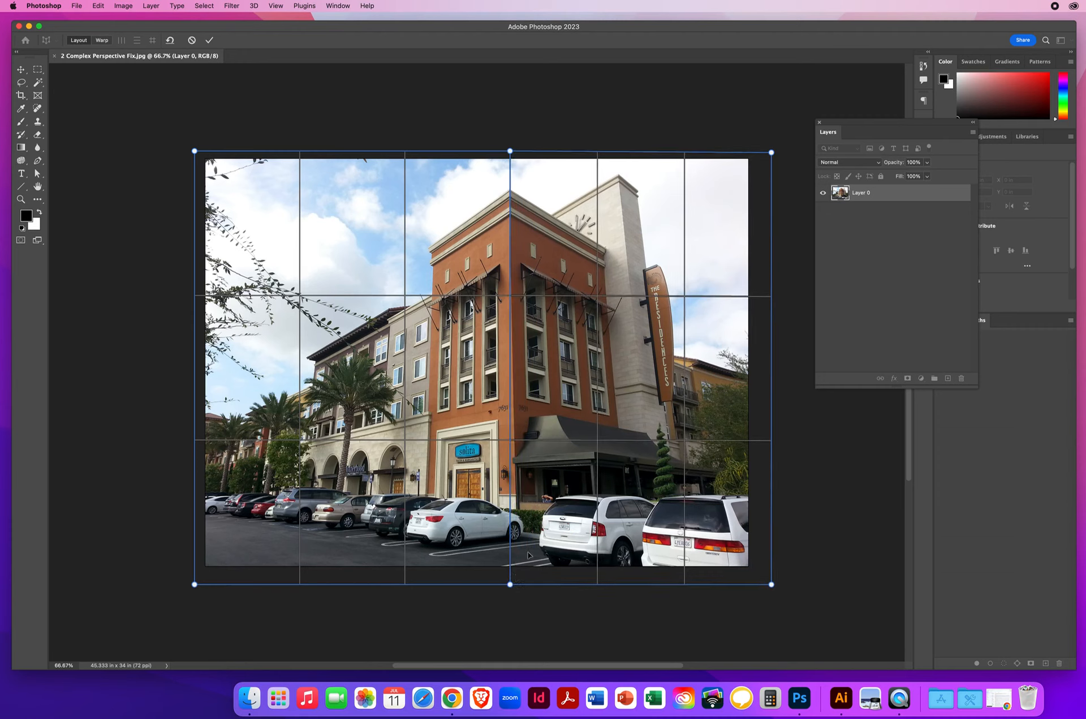
Adjust the plane corners so the middle edge follows the building's front corner and the upper outer corners lean inward with its walls
left_click_drag(511, 584, 518, 585)
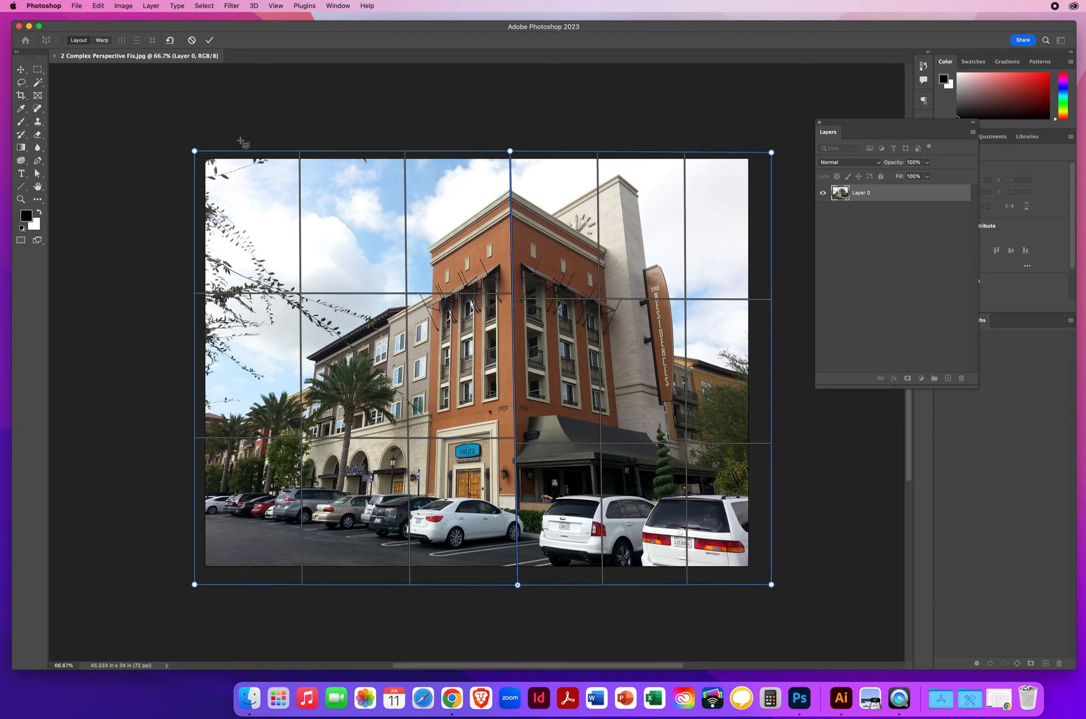
left_click_drag(195, 152, 273, 156)
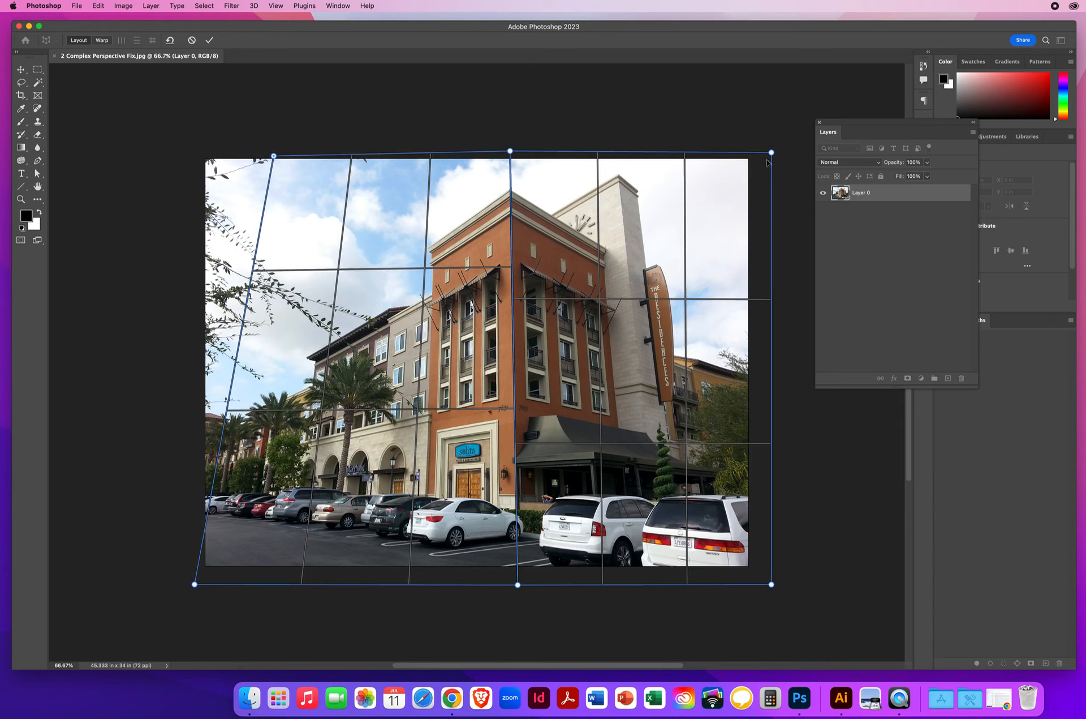
left_click_drag(772, 153, 714, 156)
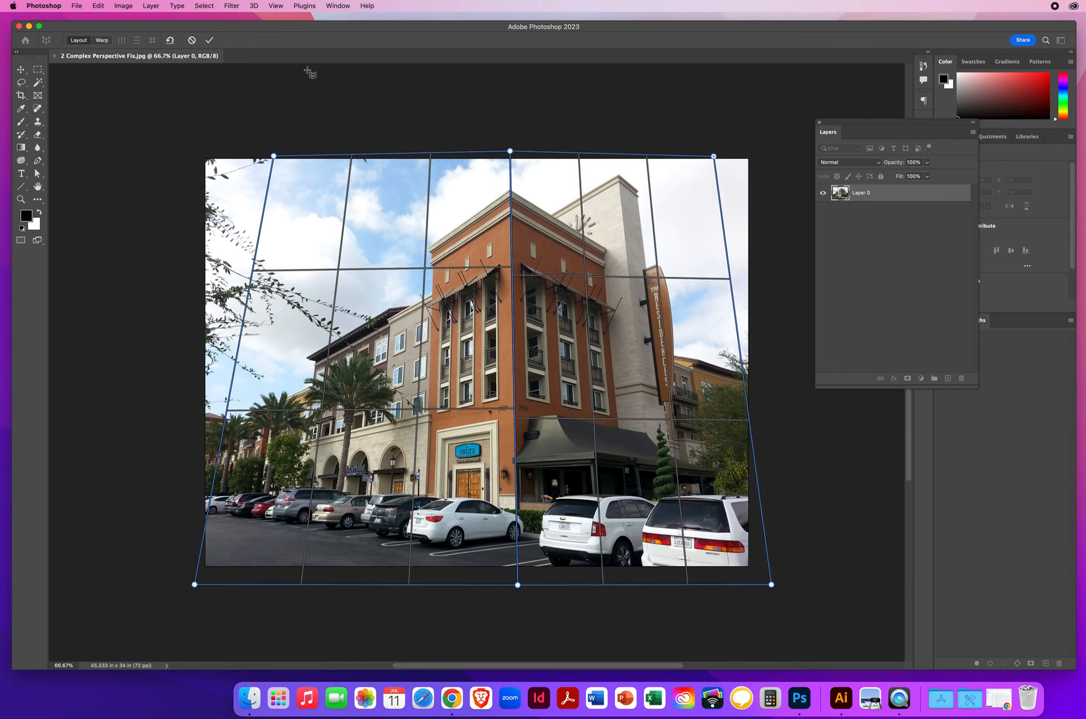
Warp the planes until the building's front corner and side walls stand nearly vertical, and apply the Perspective Warp
left_click(101, 40)
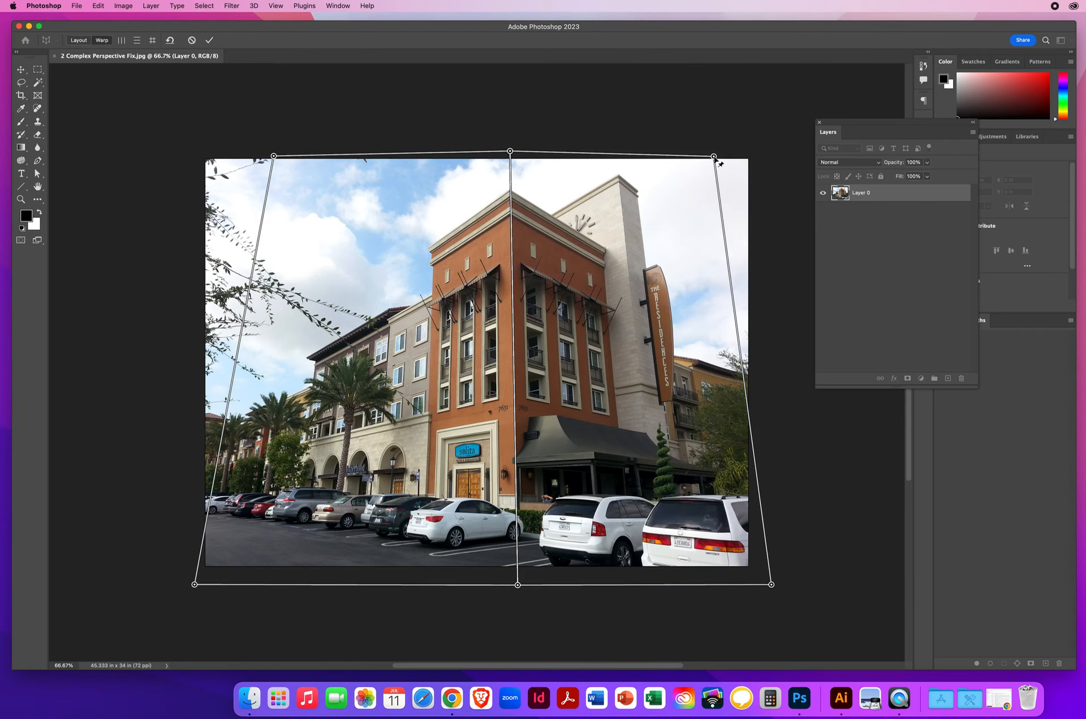
left_click_drag(715, 158, 781, 152)
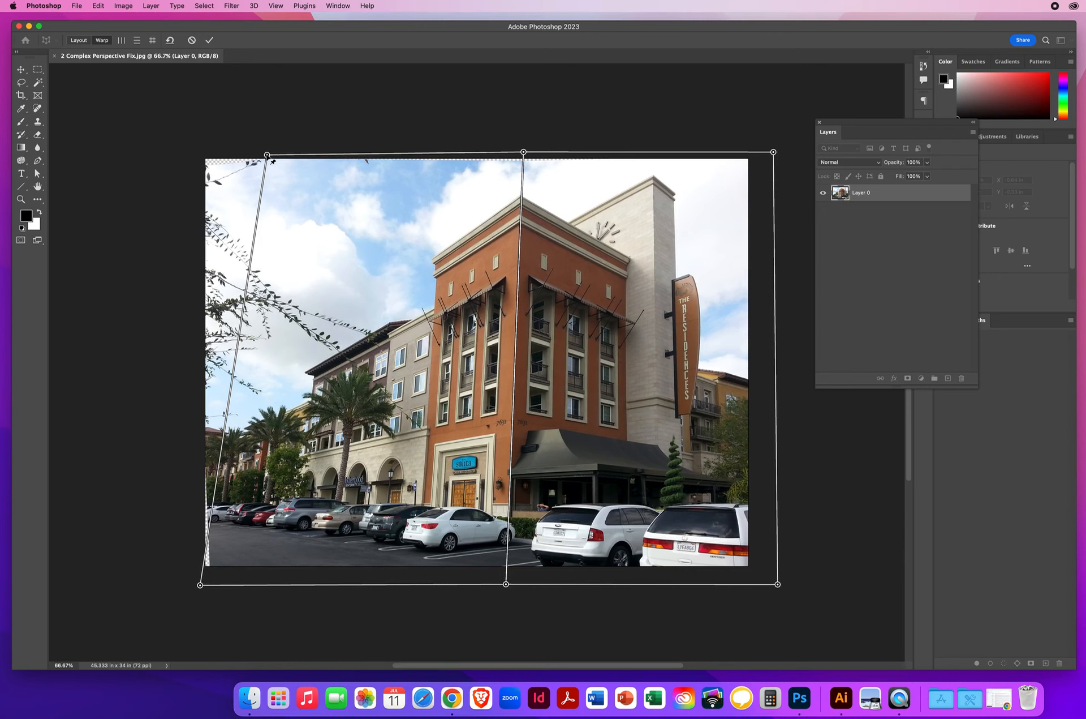
left_click_drag(270, 162, 192, 152)
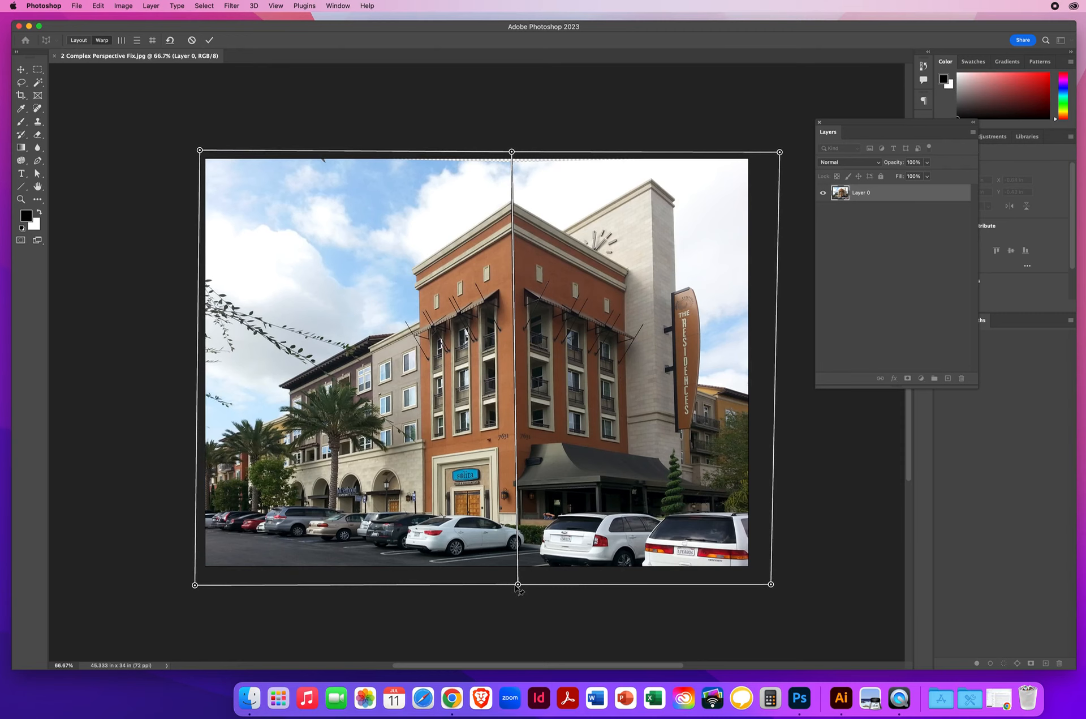
left_click_drag(516, 587, 512, 587)
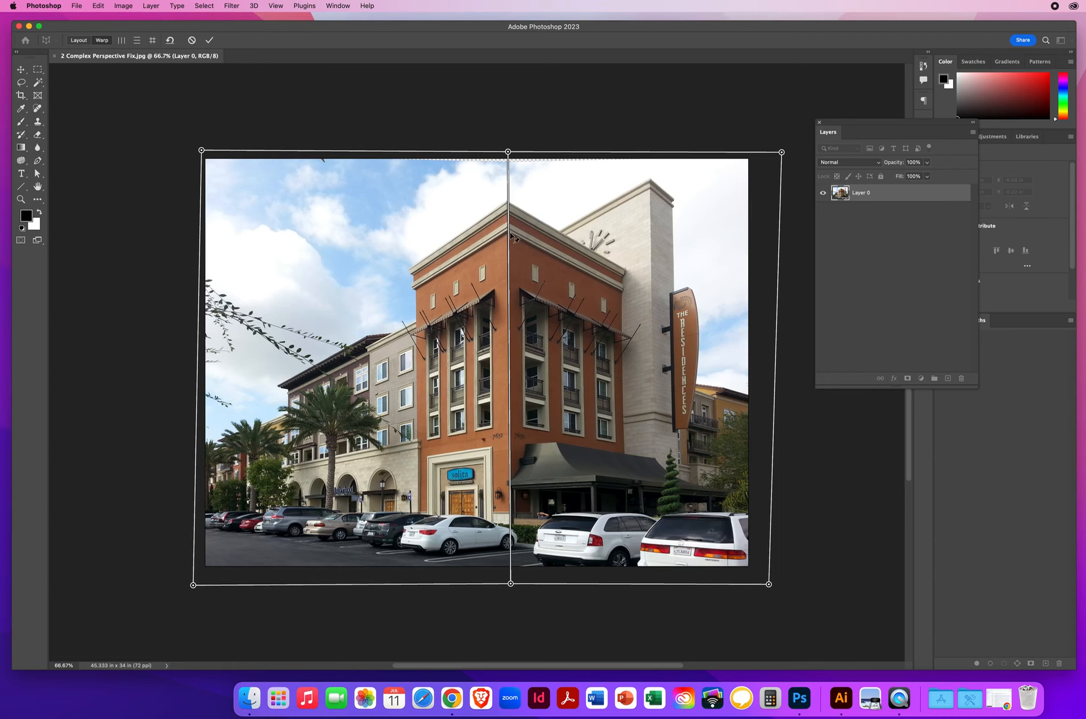
left_click_drag(508, 152, 513, 150)
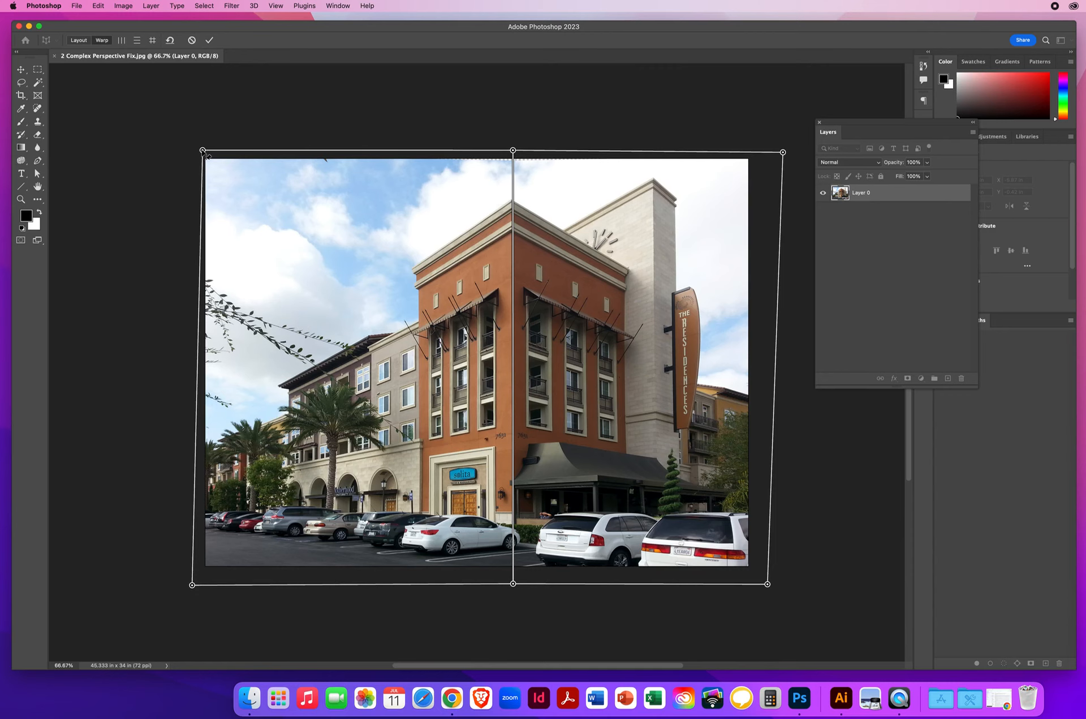
left_click_drag(203, 151, 199, 150)
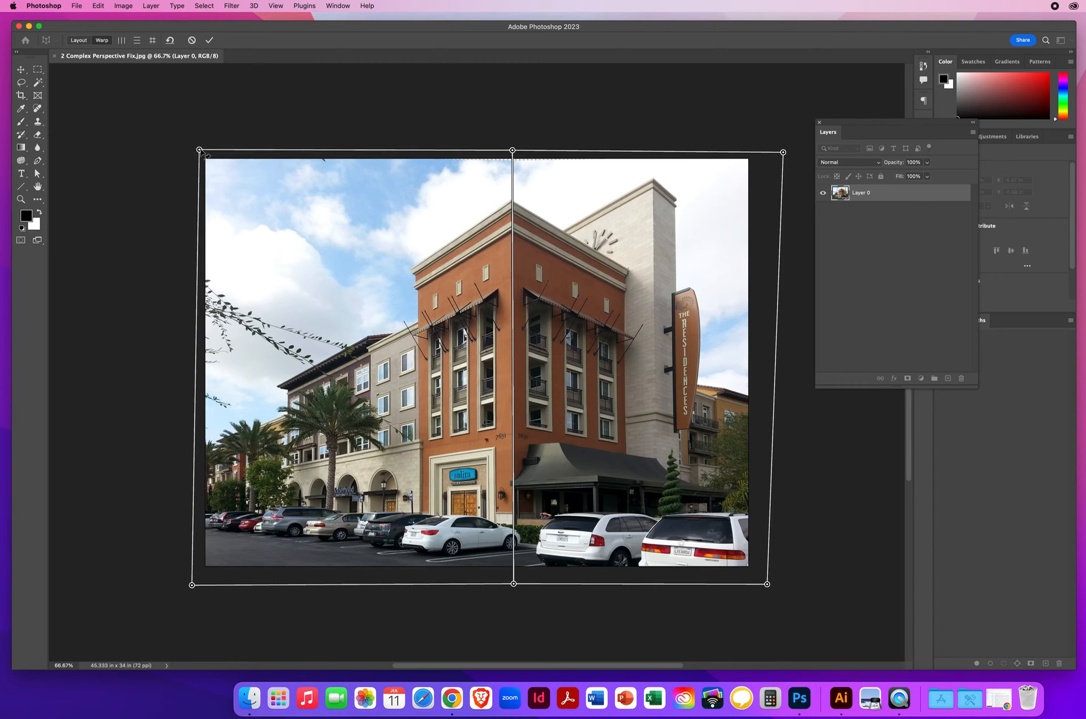
key("Return")
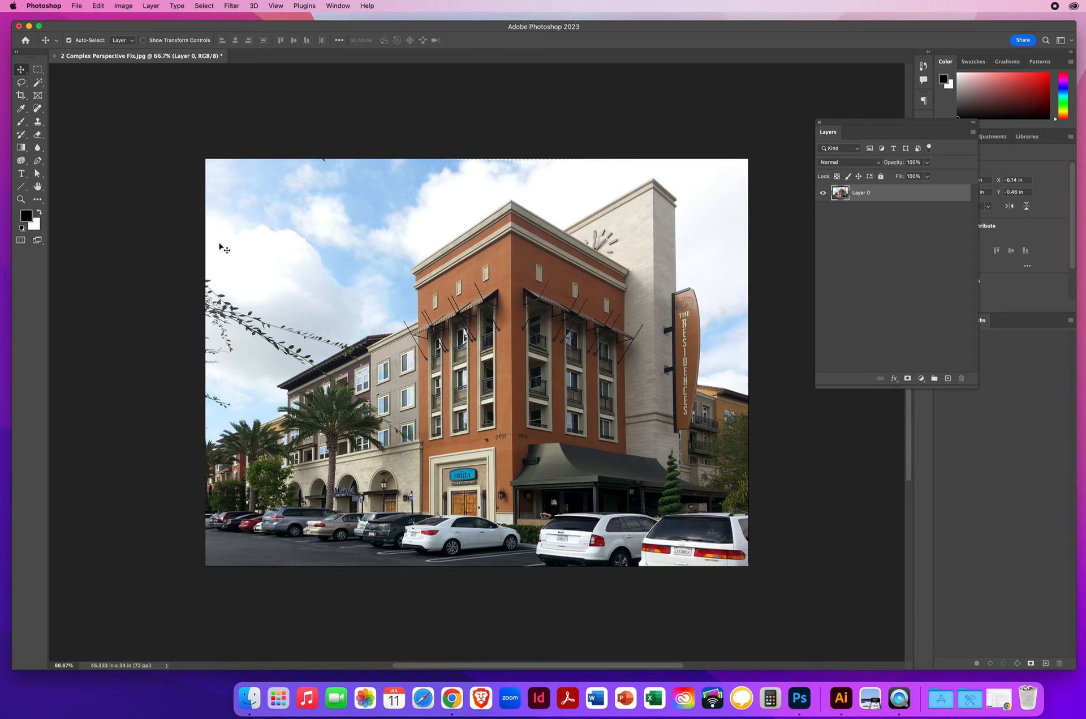
left_click(98, 6)
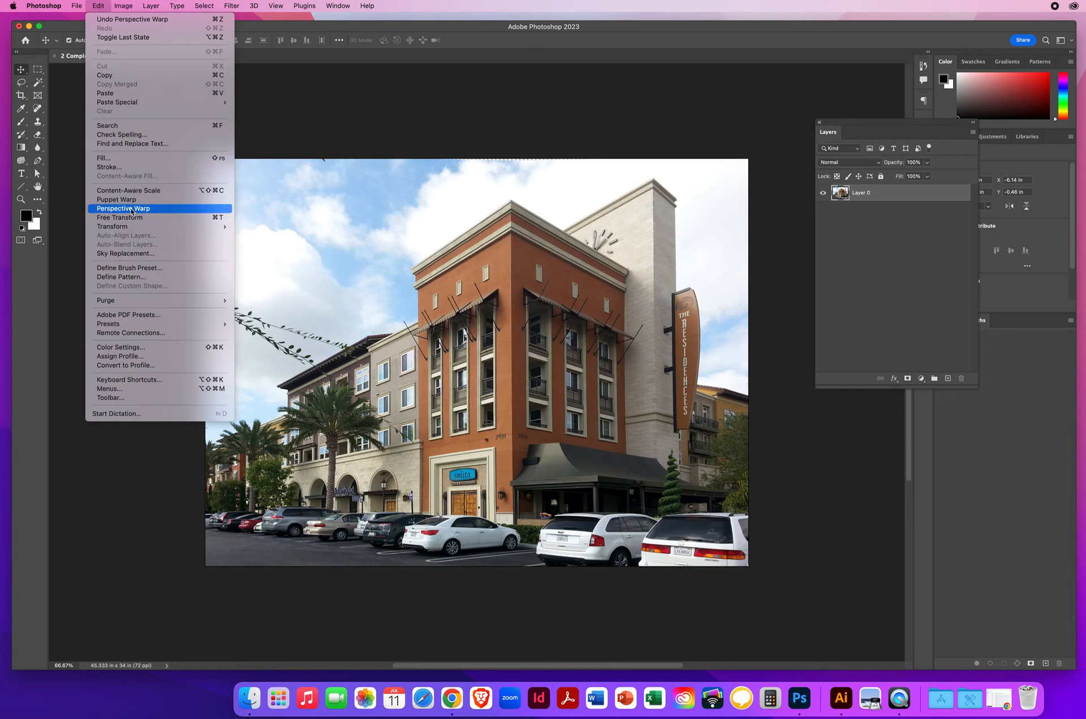
left_click(326, 94)
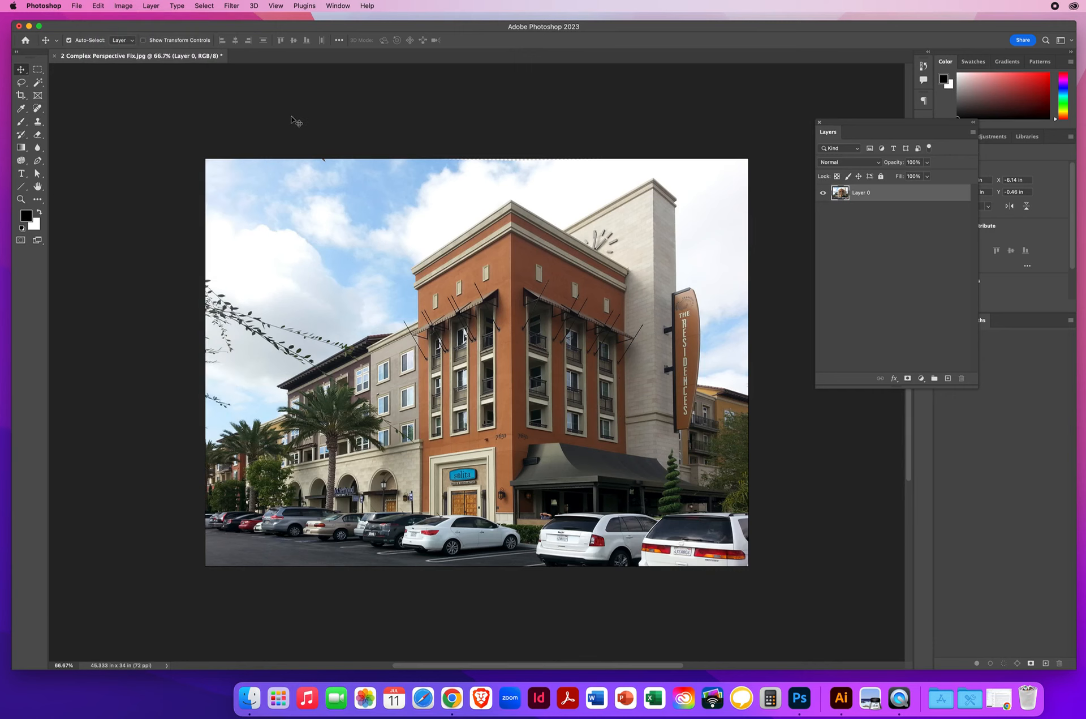
Save a quality 8 JPEG copy to the Desktop, named with the author's name plus ComplexPerspectiveWarp, and close the original without saving
left_click(76, 6)
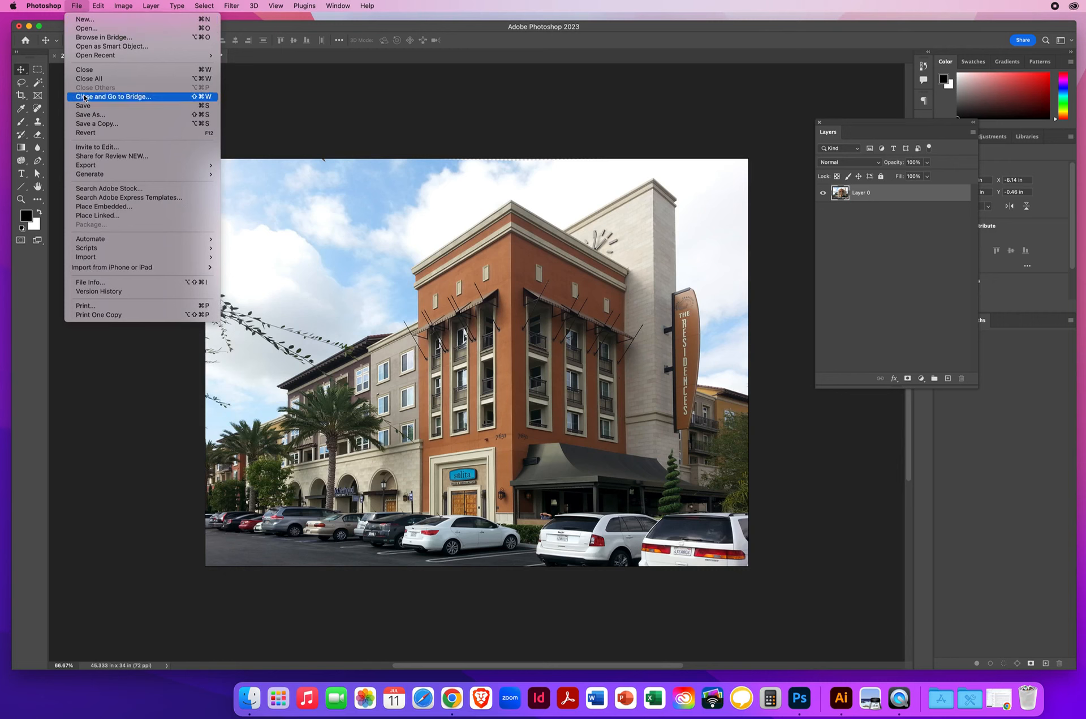
left_click(86, 125)
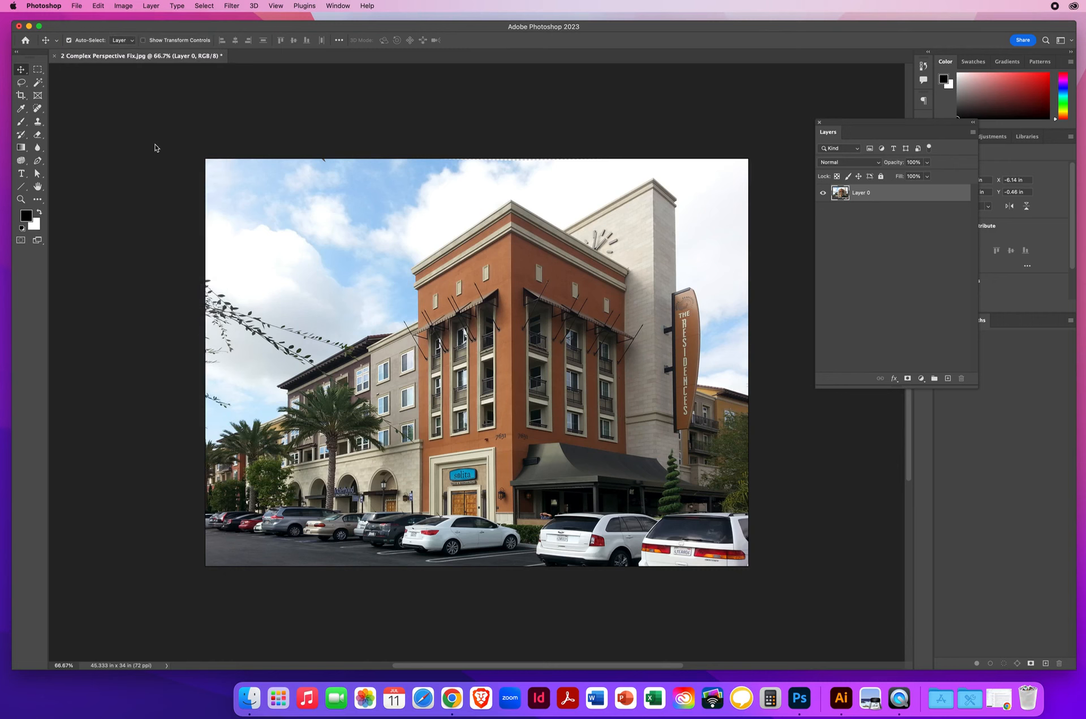
type("NielsenChris")
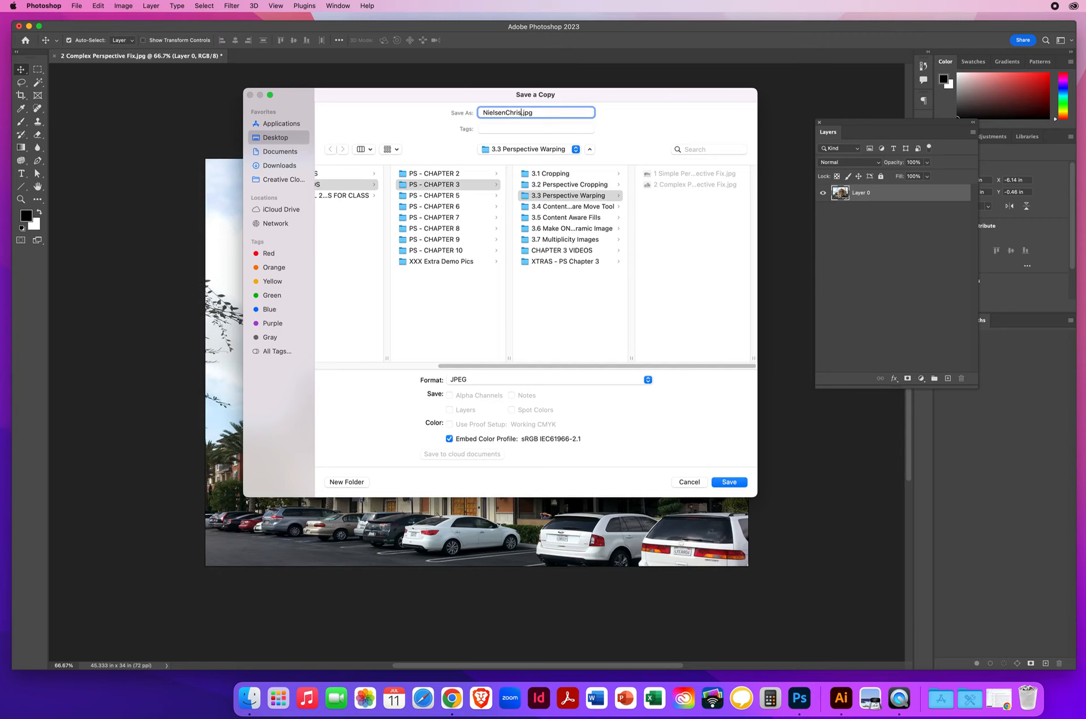
type("ComplexPerspectiveWarp")
left_click(276, 137)
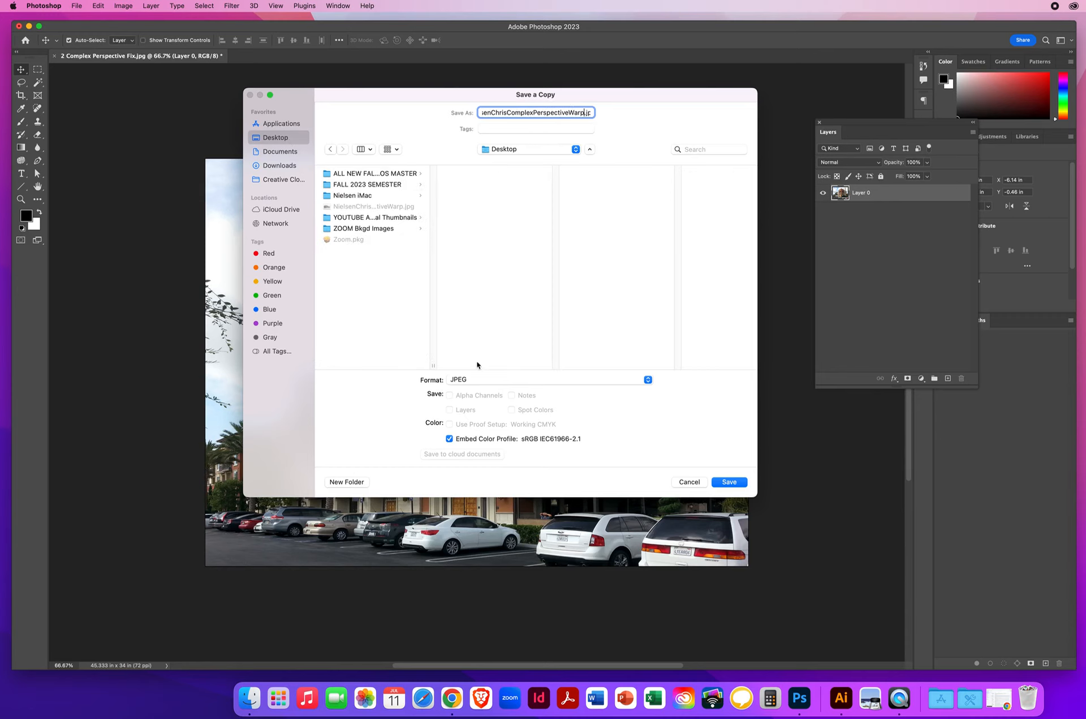
left_click(727, 481)
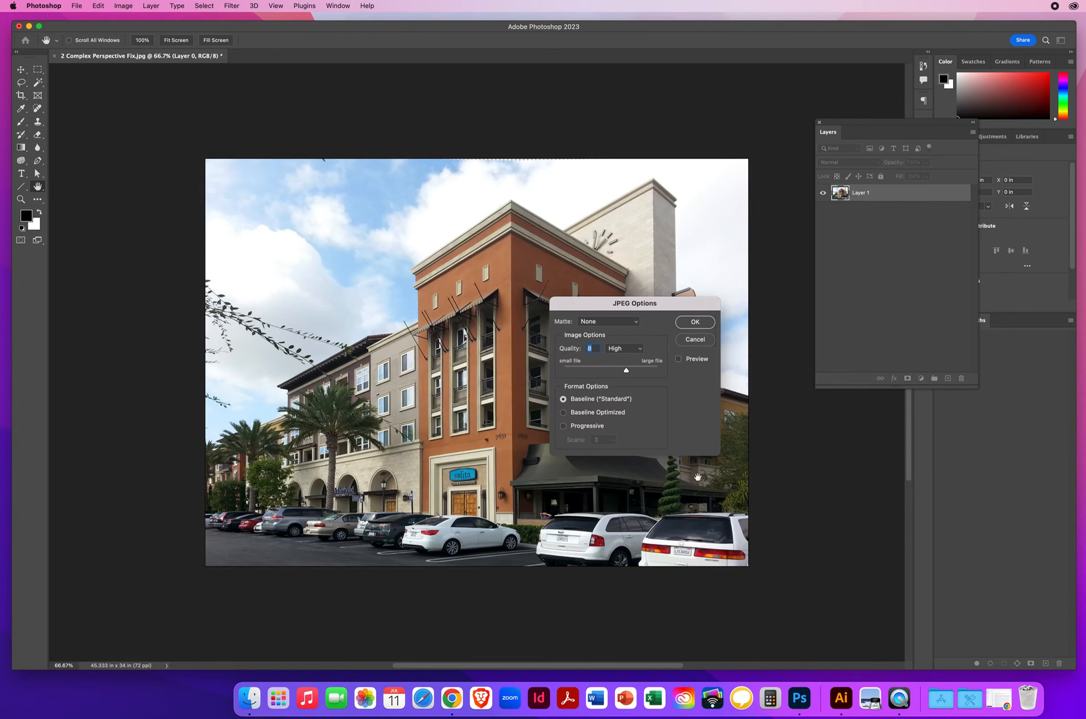
left_click(696, 322)
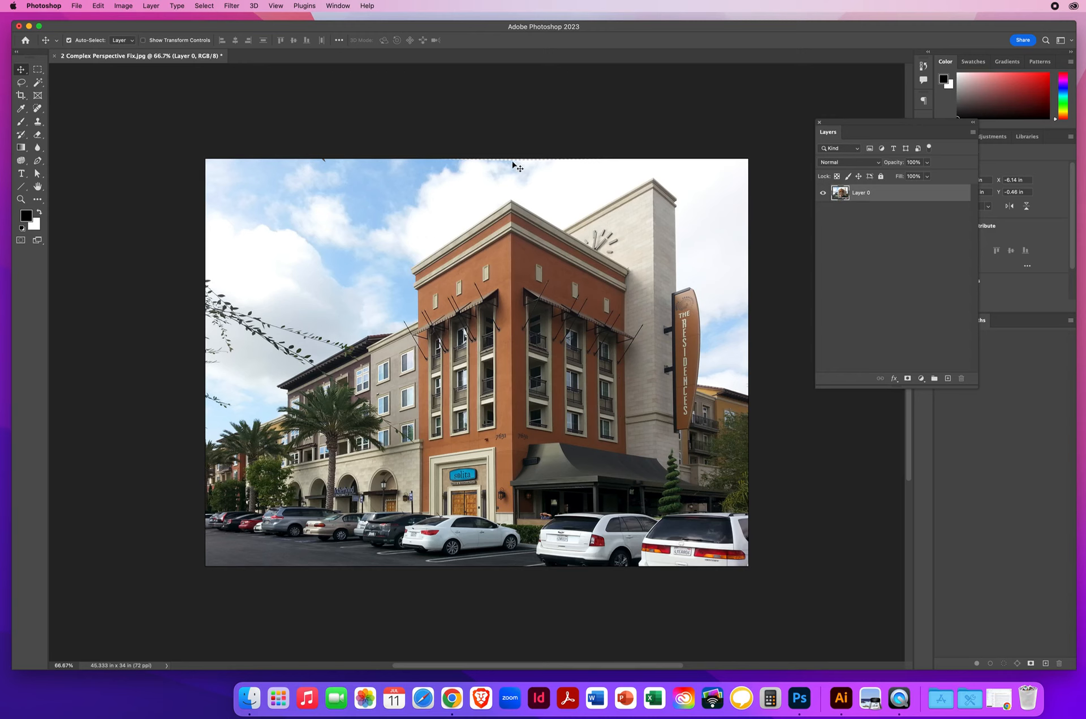
left_click(55, 56)
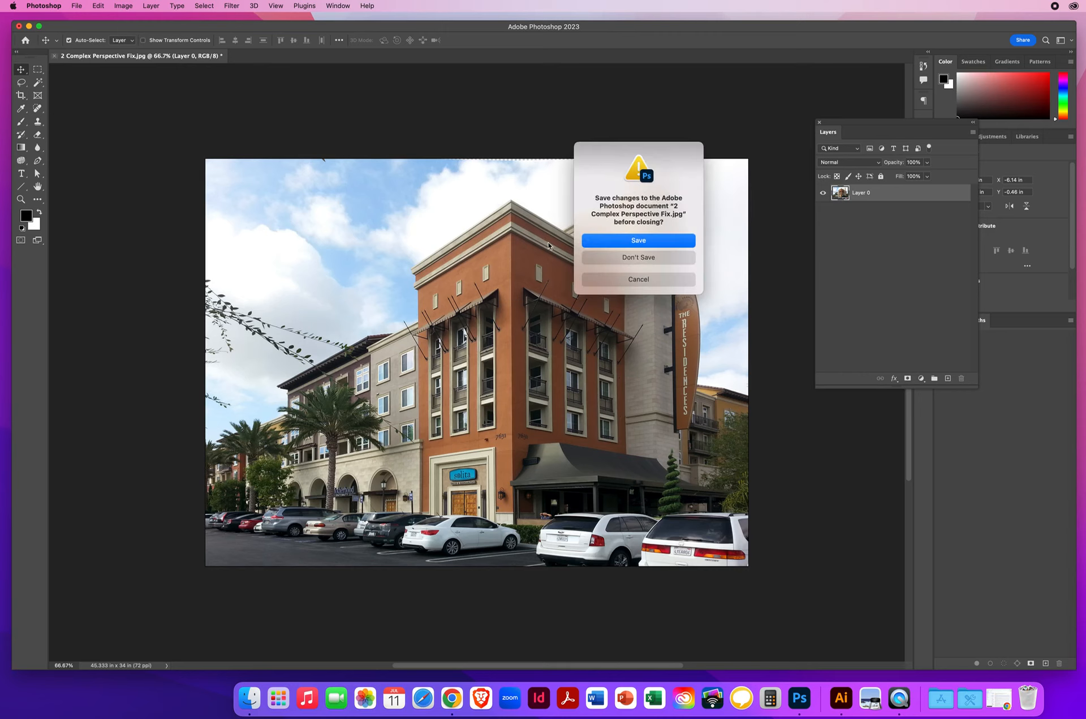
left_click(620, 259)
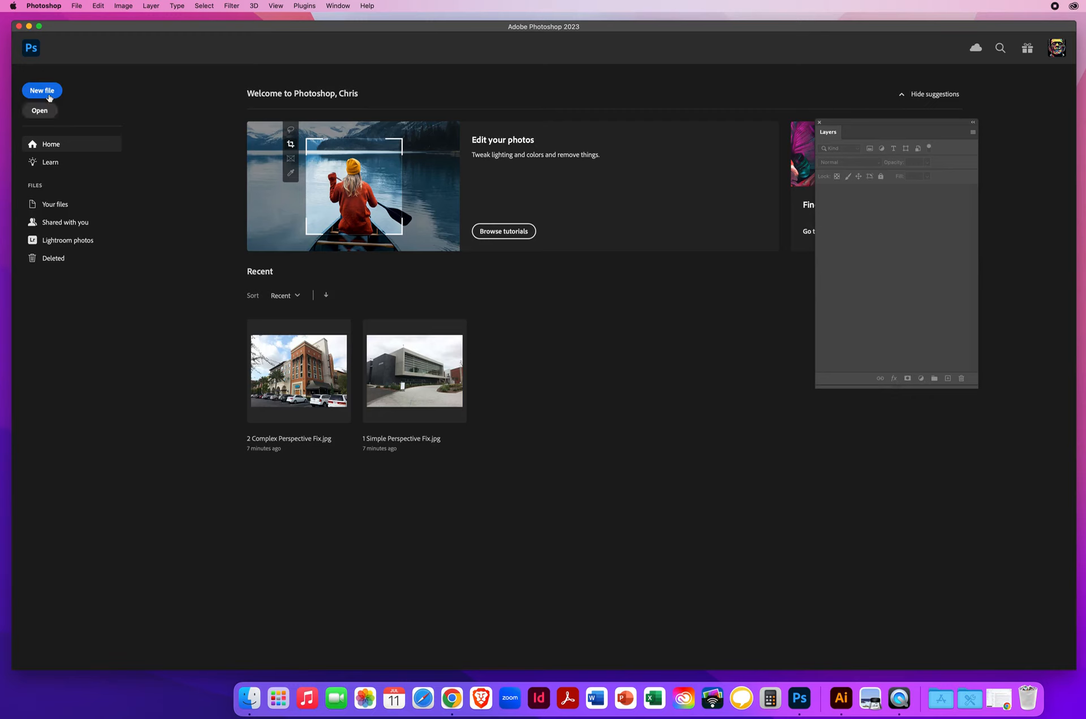
Open the saved ComplexPerspectiveWarp JPEG copy of the orange building from the Desktop
left_click(78, 5)
left_click(83, 29)
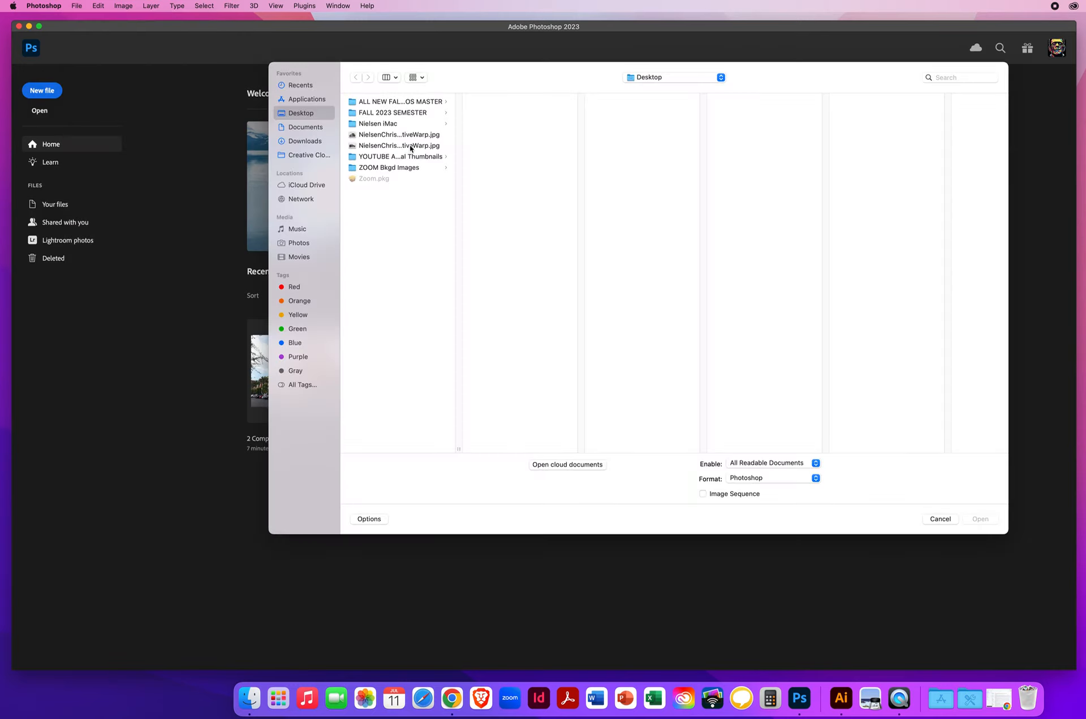
left_click(410, 145)
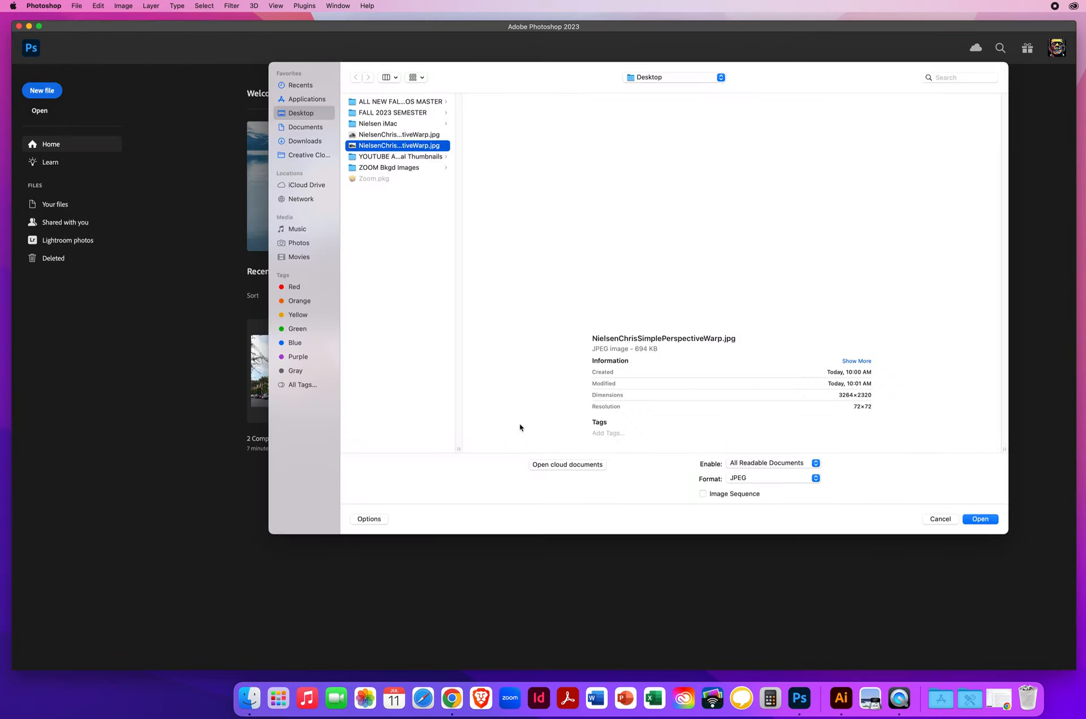
left_click(390, 135)
left_click(983, 520)
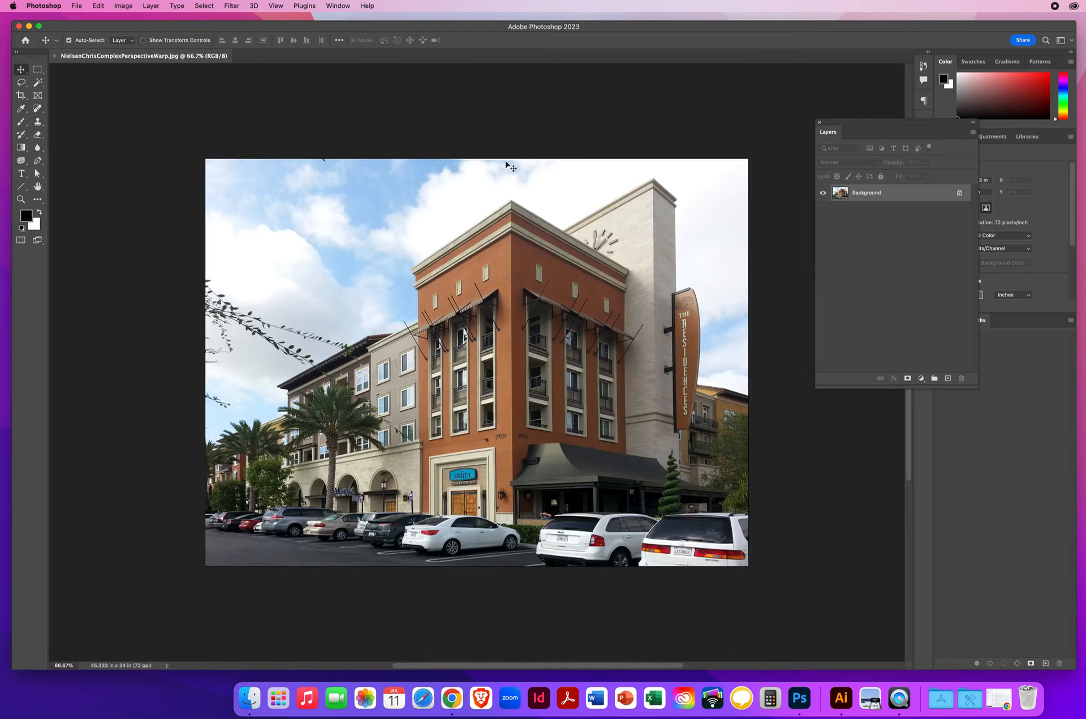
Crop a thin strip of about 0.4 in off the photo's upper edge, keeping the full width
left_click(27, 96)
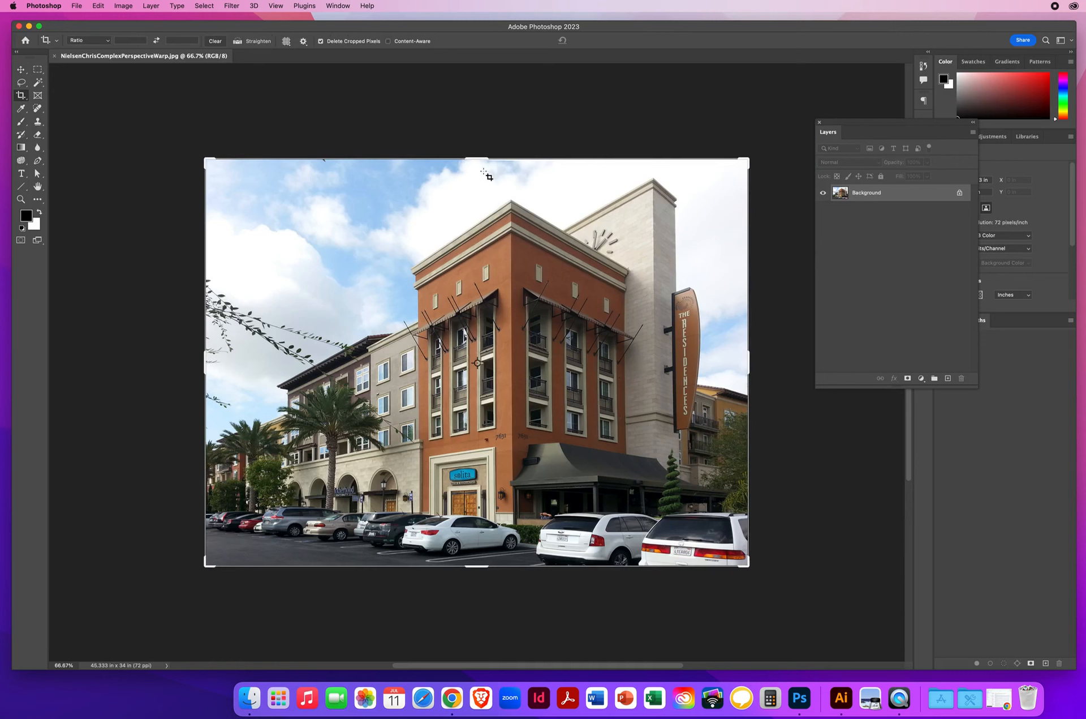
left_click_drag(479, 158, 480, 161)
key("Return")
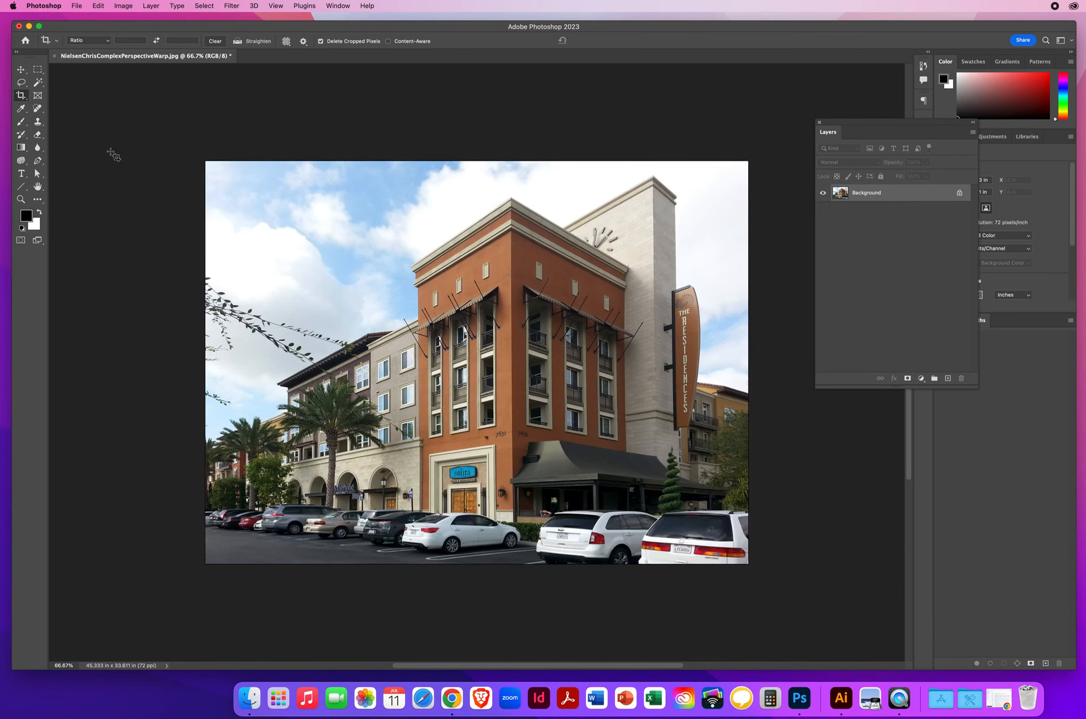
Save the cropped photo over the existing JPEG file and close it
left_click(82, 6)
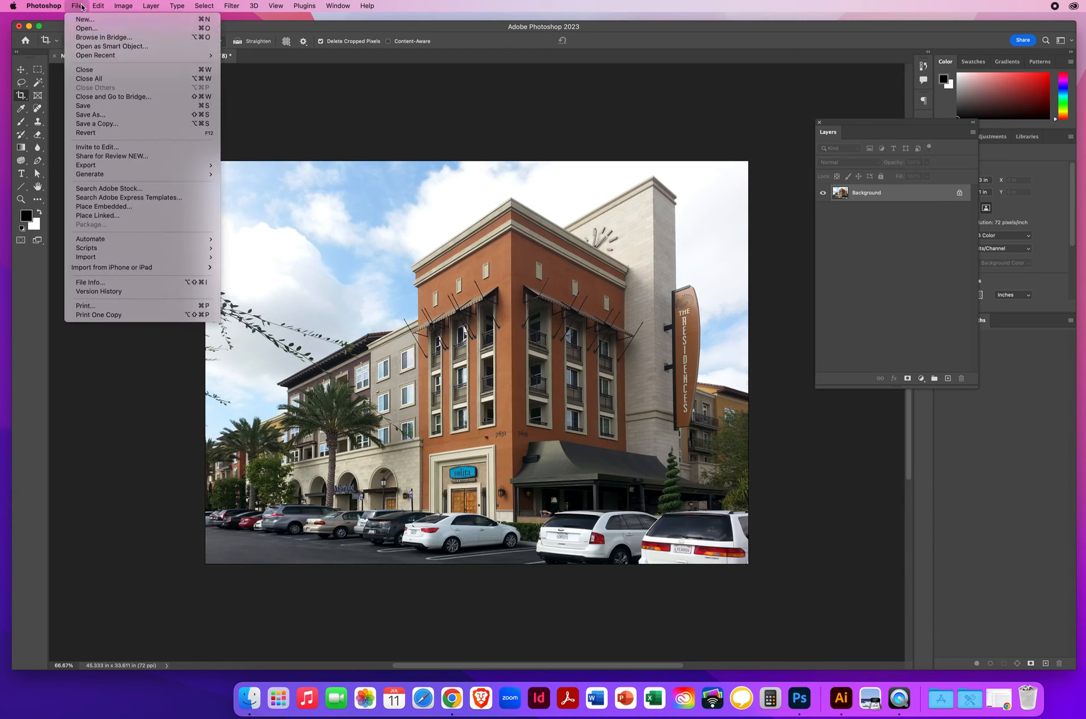
left_click(83, 105)
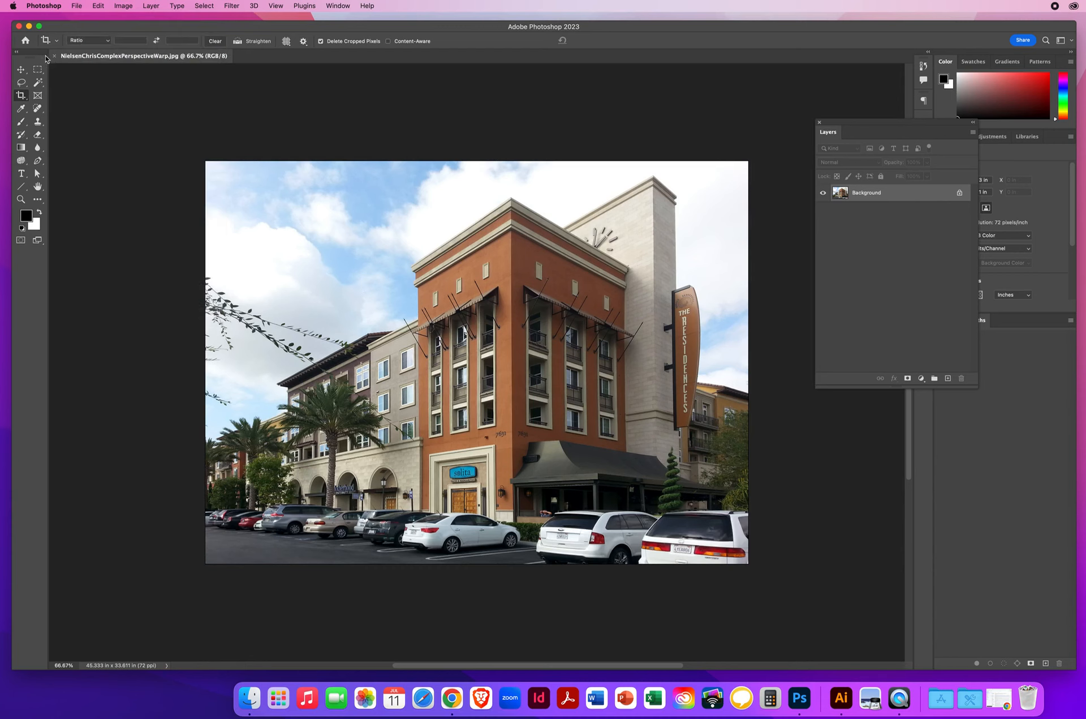
left_click(55, 56)
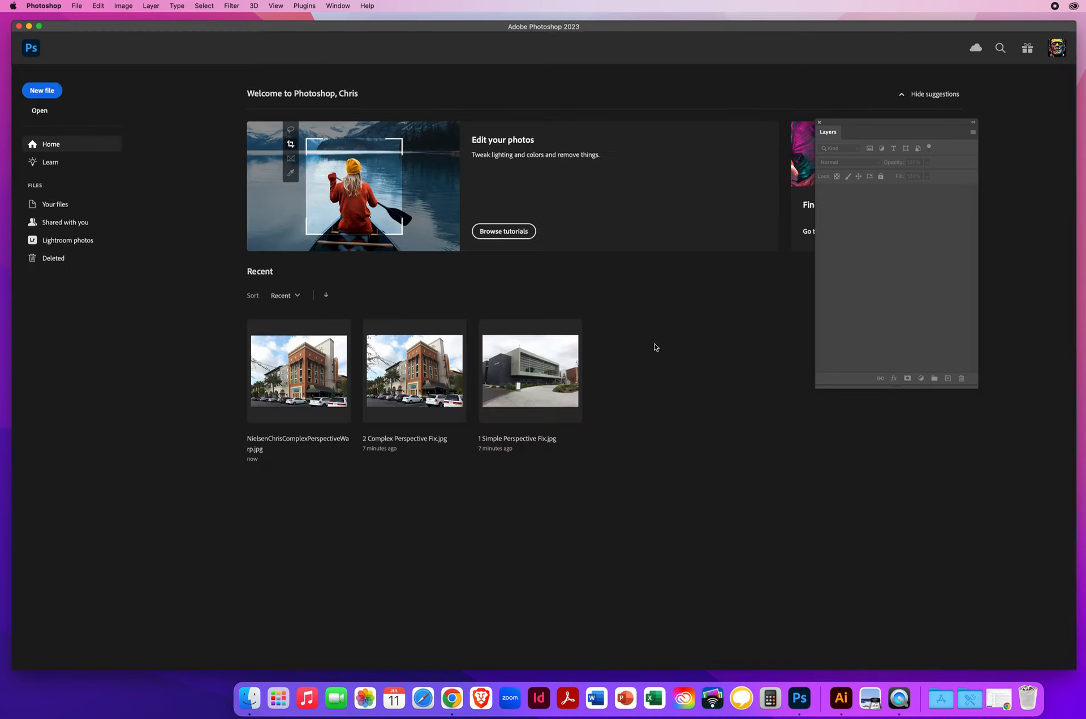